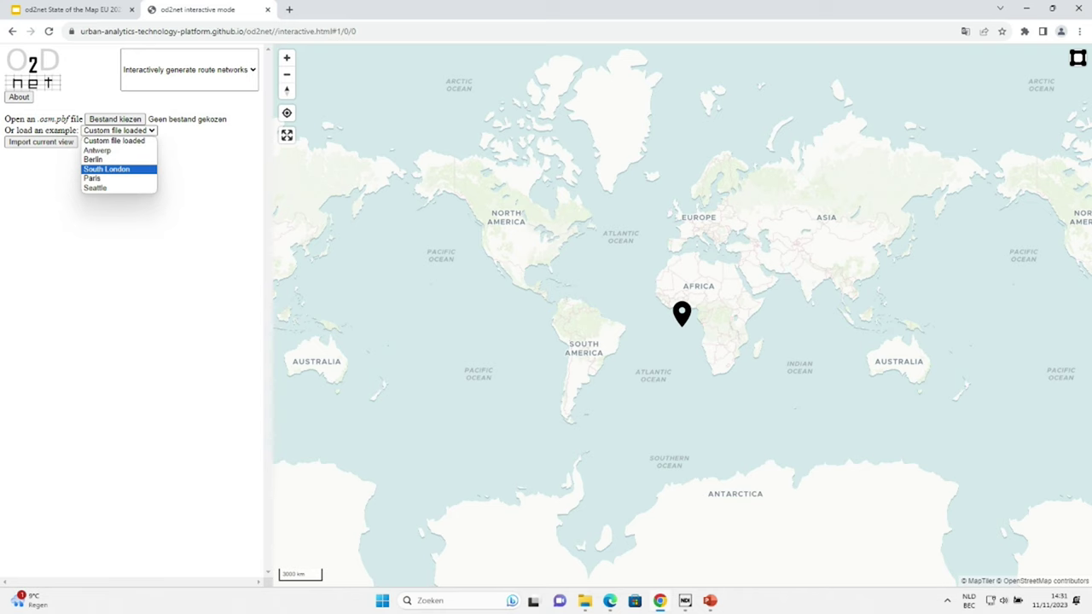
- Load the Berlin example area from the example list
key(Down)
key(Up)
key(Up)
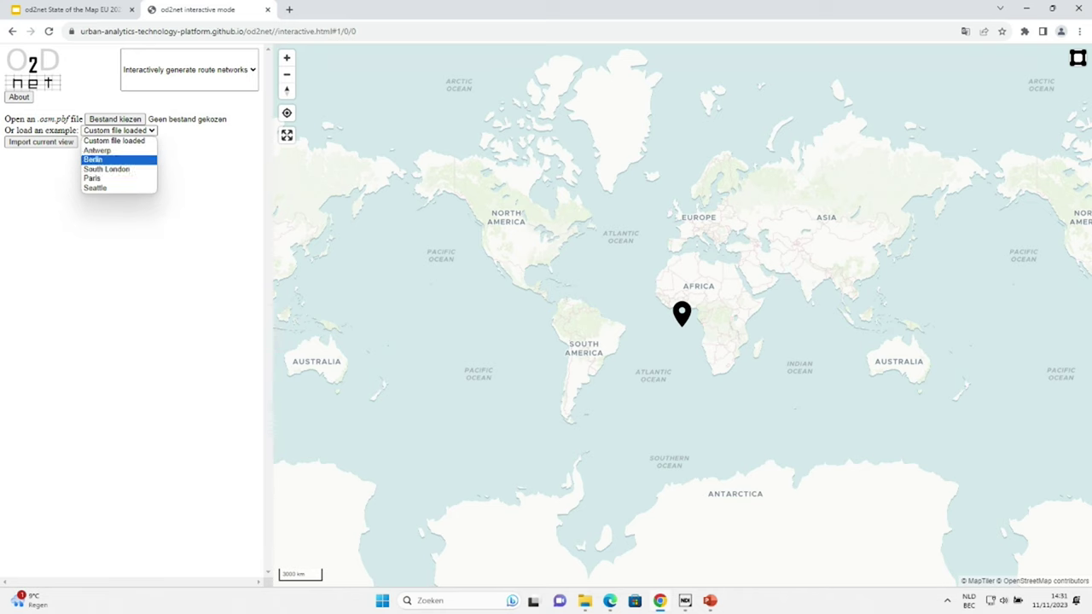
key(Return)
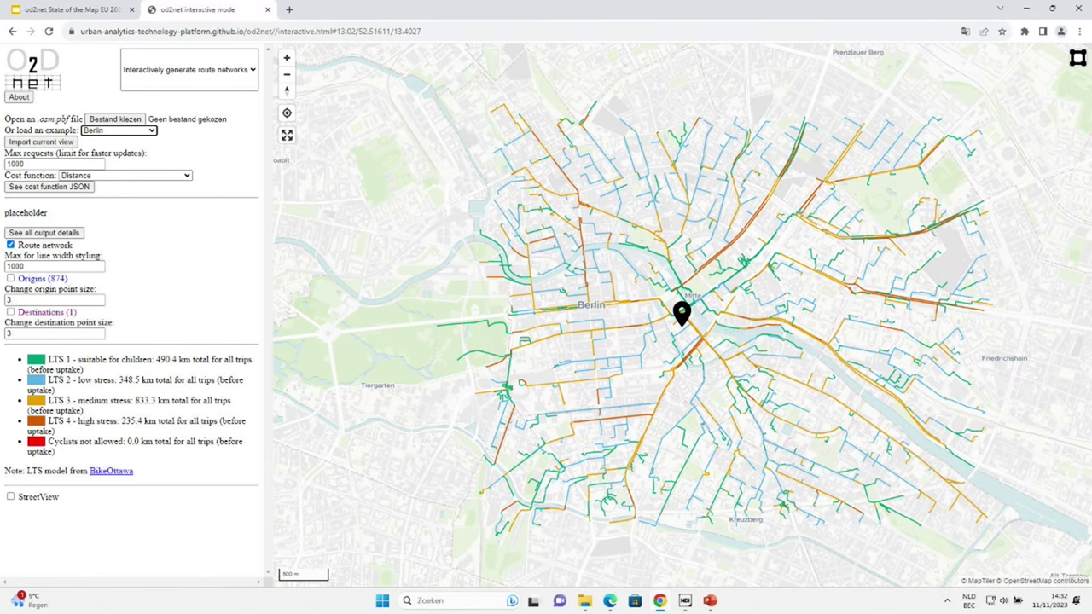
- Move the destination pin to central Berlin and zoom in on Mitte
drag(682, 314, 616, 274)
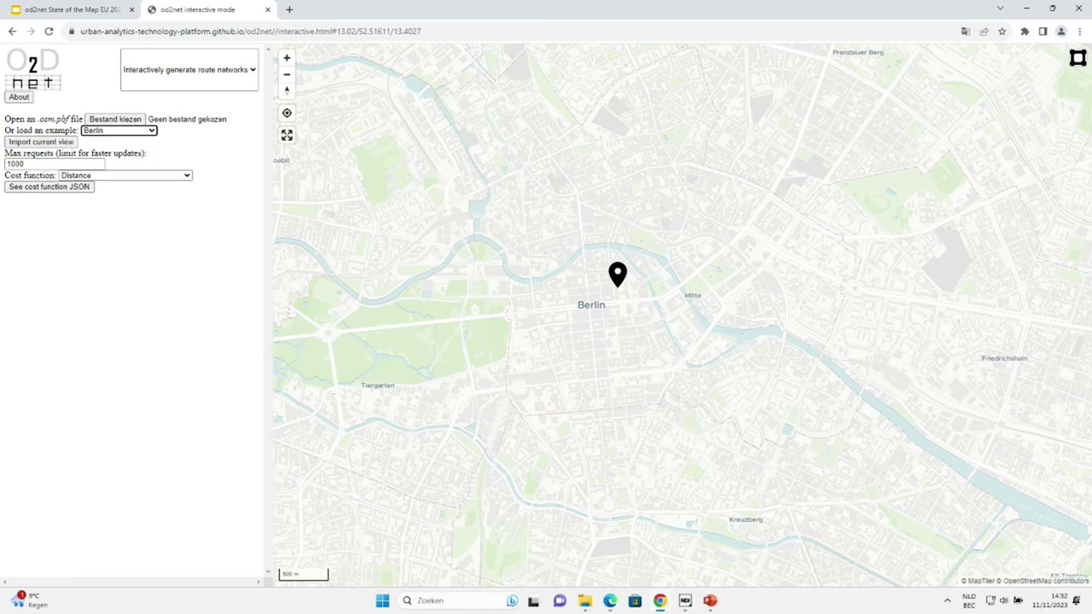
drag(617, 274, 626, 268)
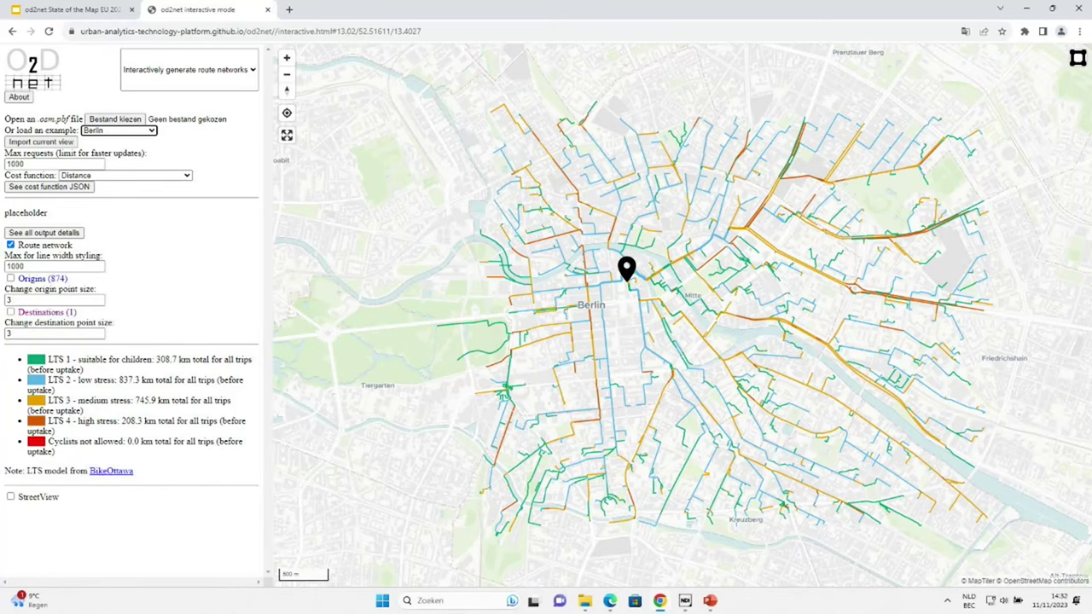
scroll(650, 249, up, 2)
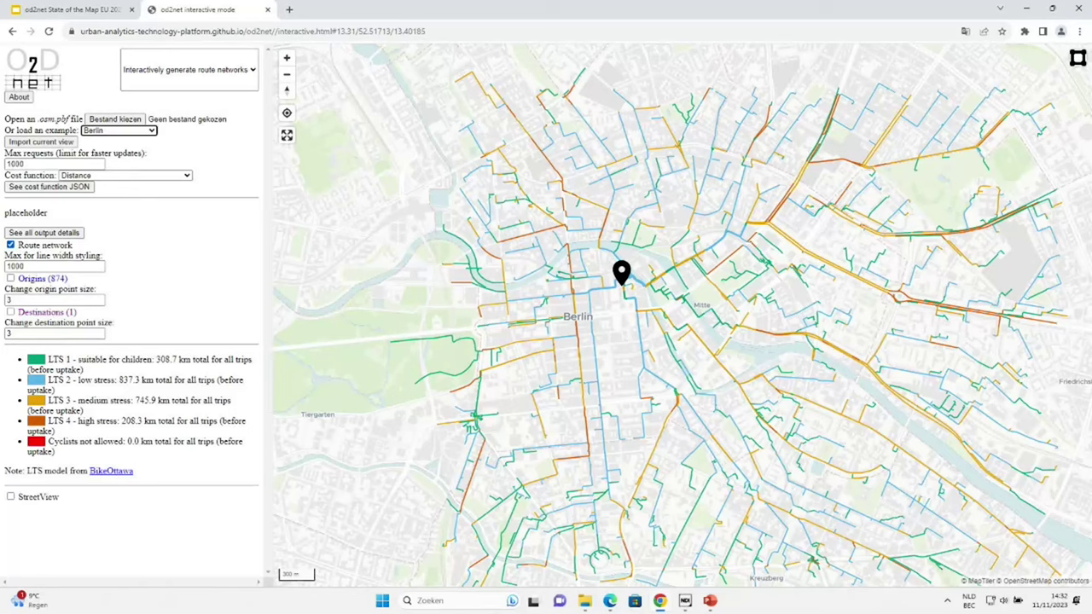
- Set 'Max for line width styling' to 100, toggle origins, and shift the destination slightly south
click(53, 266)
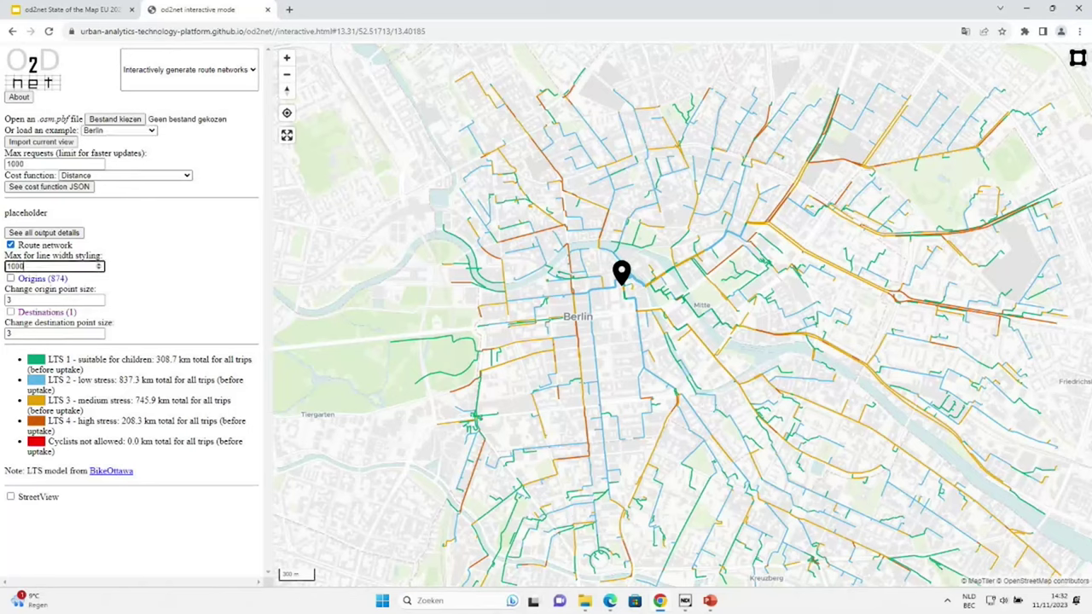
key(BackSpace)
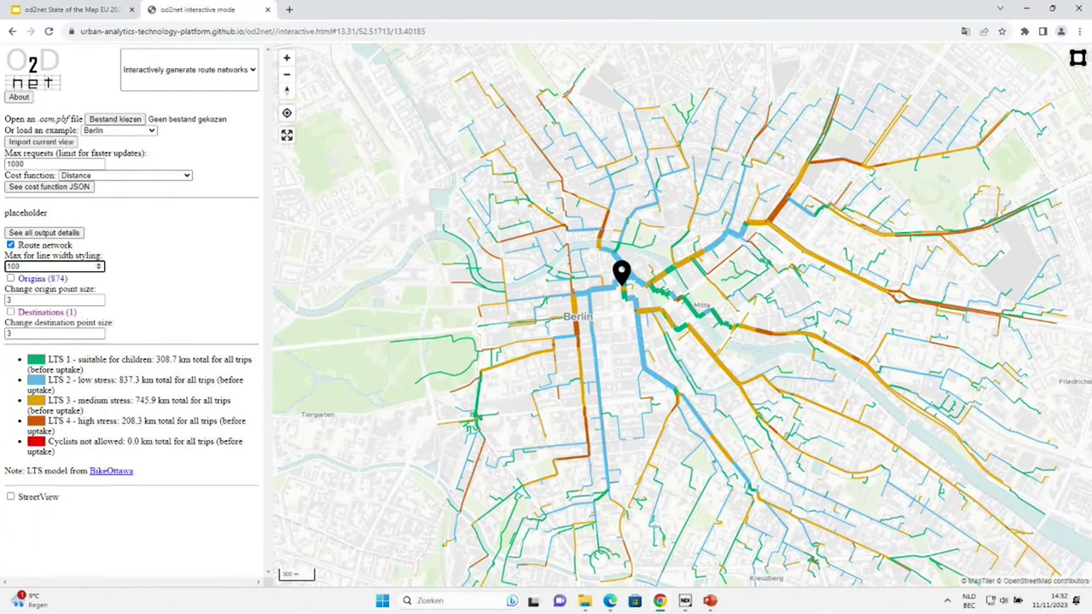
click(11, 278)
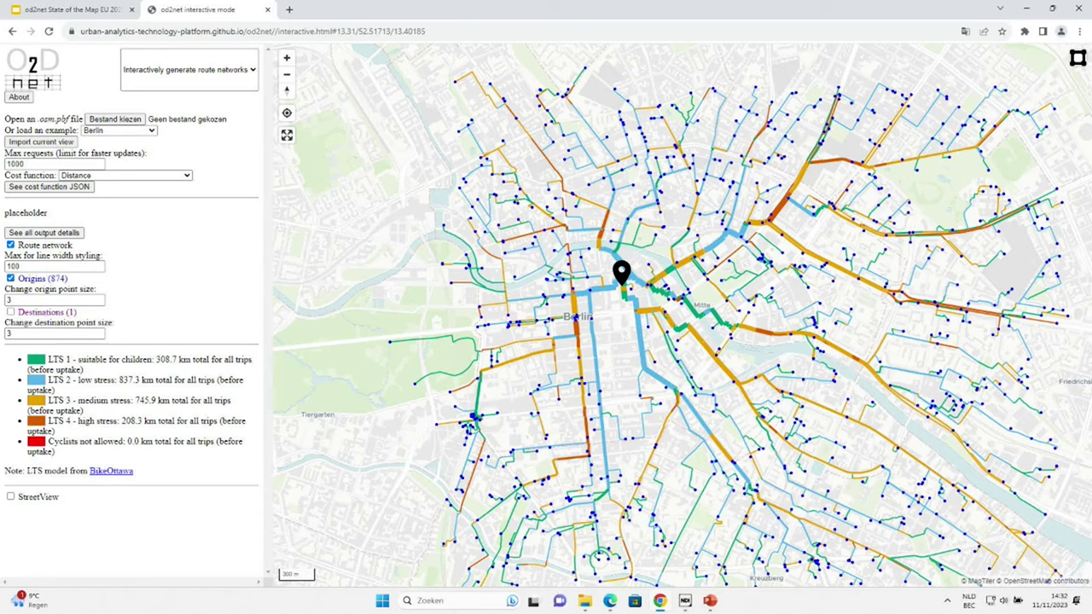
click(10, 278)
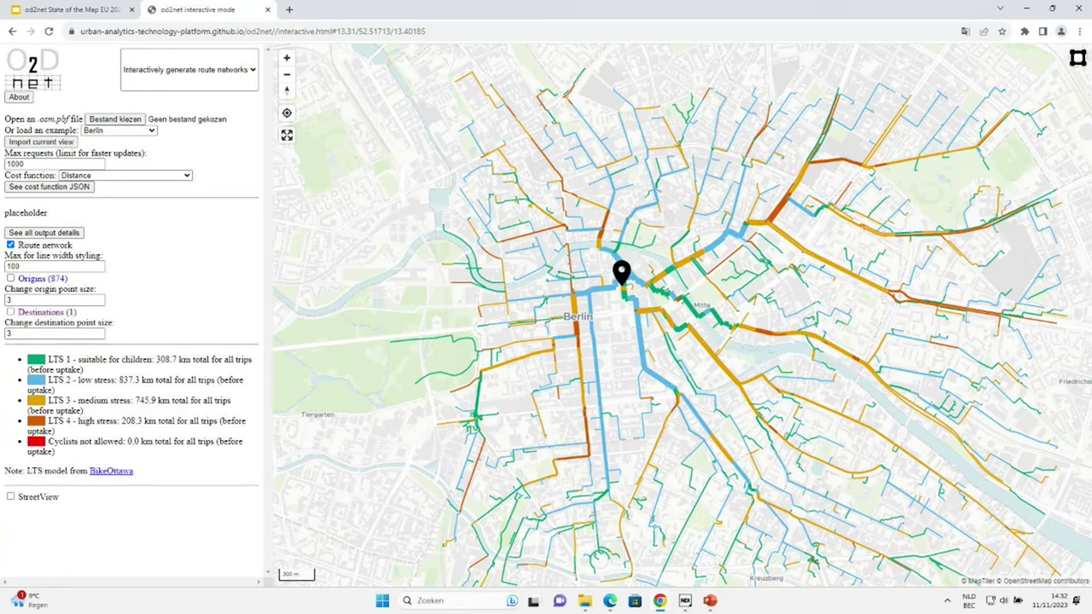
drag(621, 274, 628, 326)
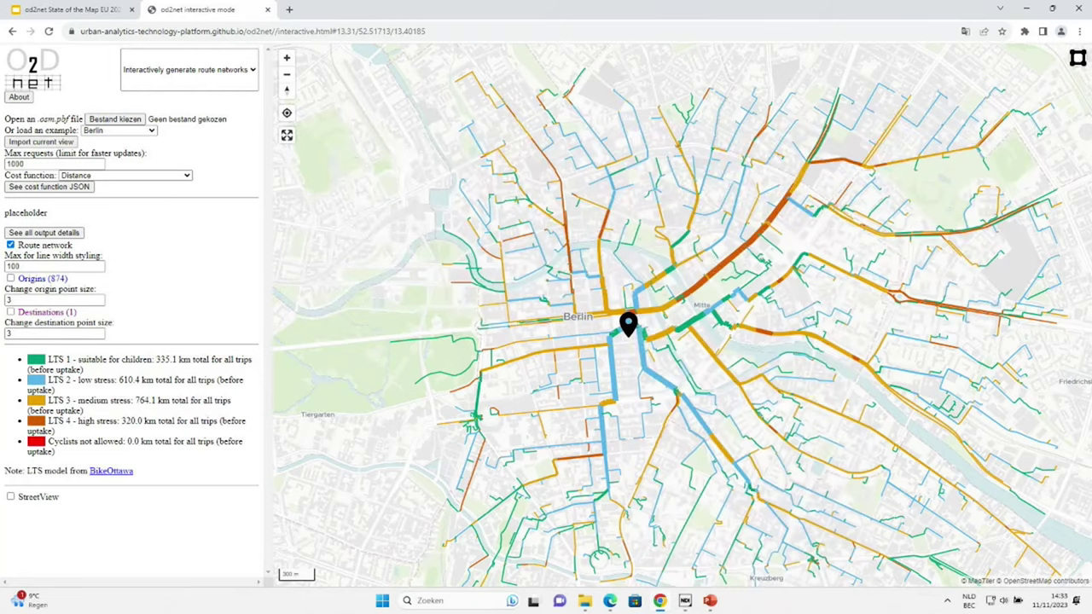
scroll(756, 318, up, 2)
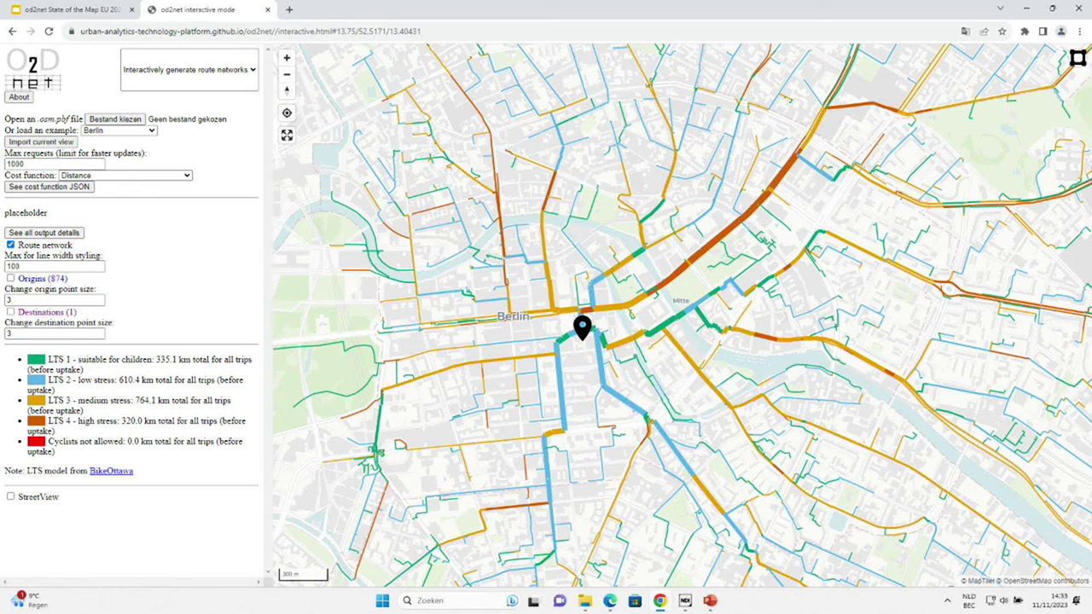
- Select 'Generalized cost function' as the routing cost function
key(alt+Down)
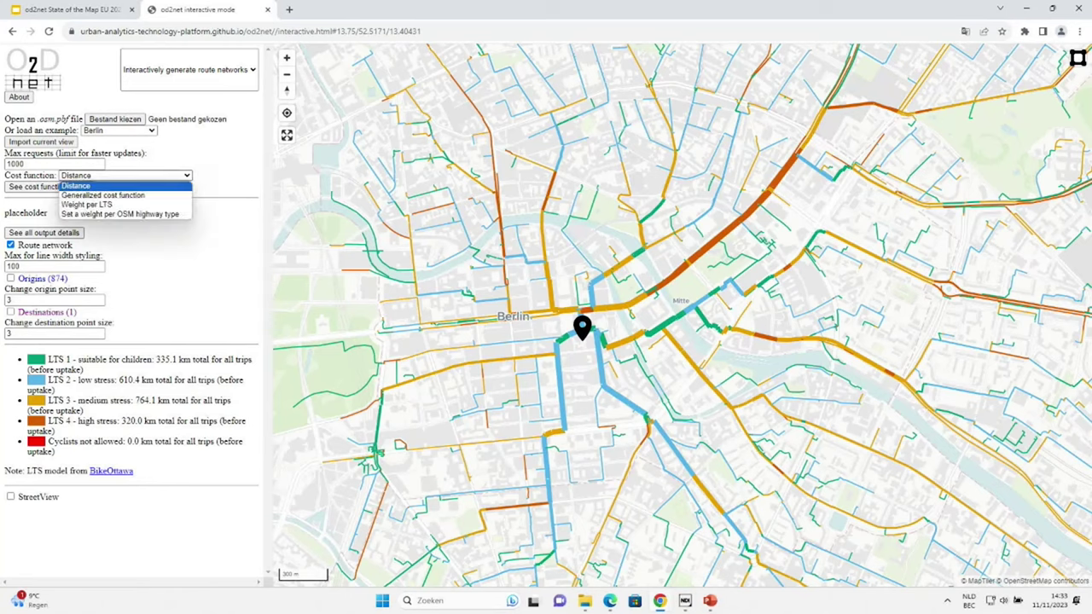
key(Down)
key(Return)
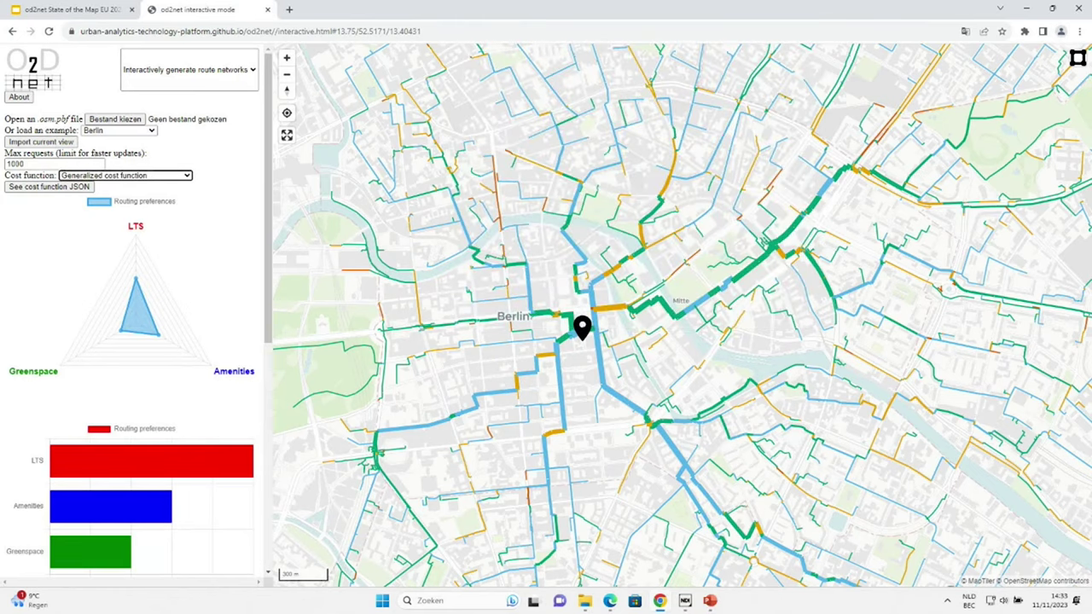
scroll(137, 307, down, 3)
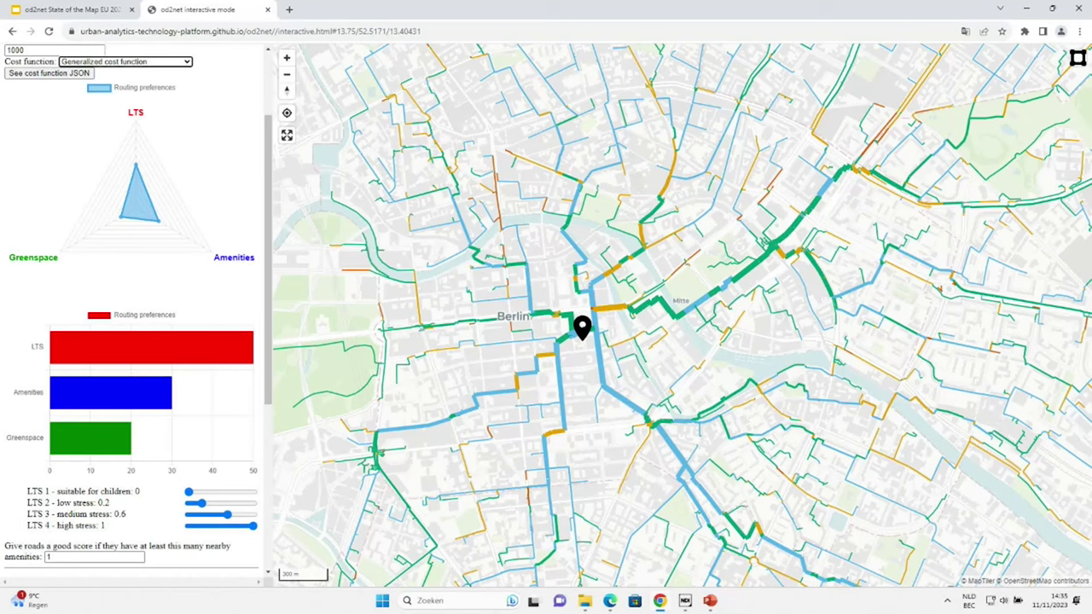
mouse_move(136, 164)
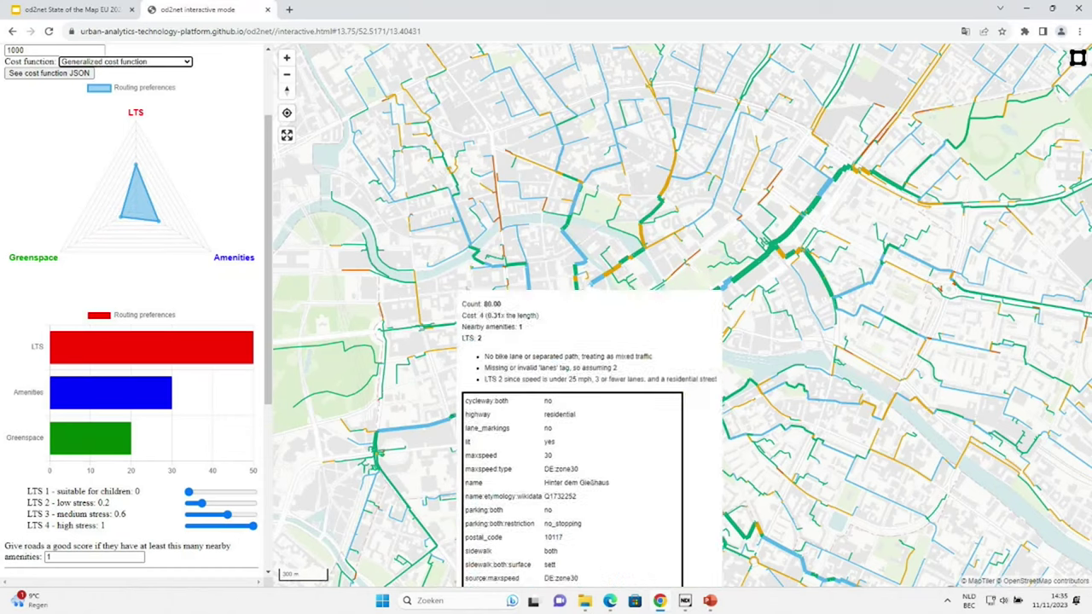
scroll(571, 290, down, 1)
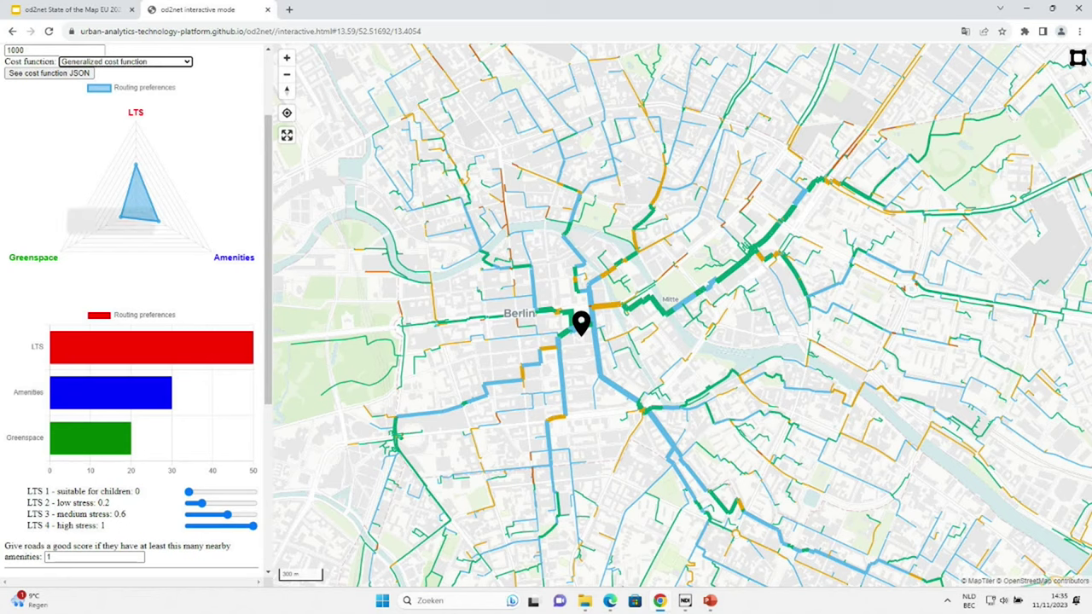
drag(159, 221, 205, 247)
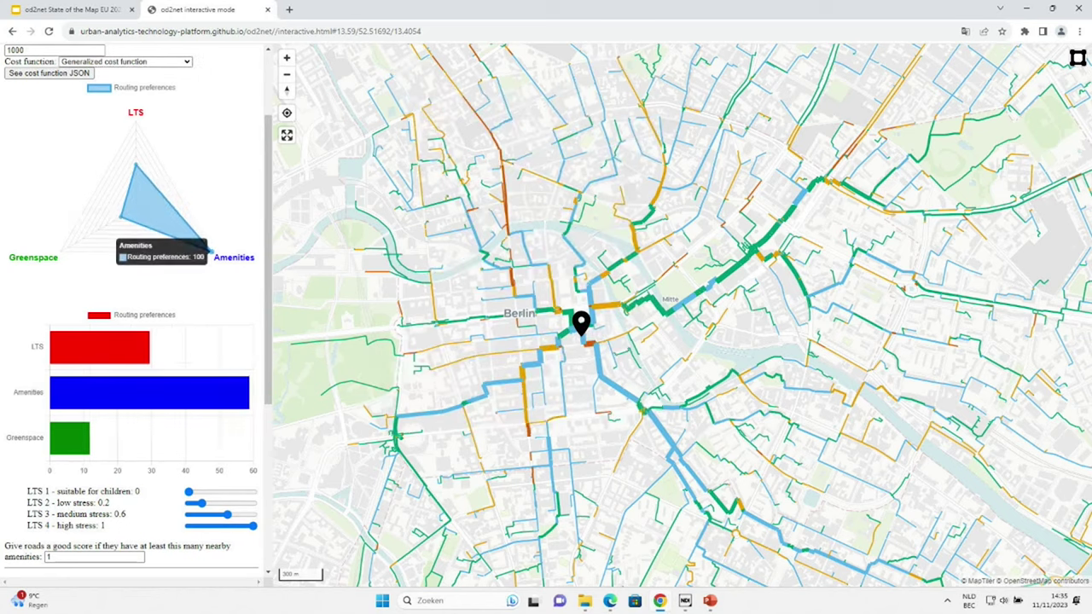
mouse_move(196, 392)
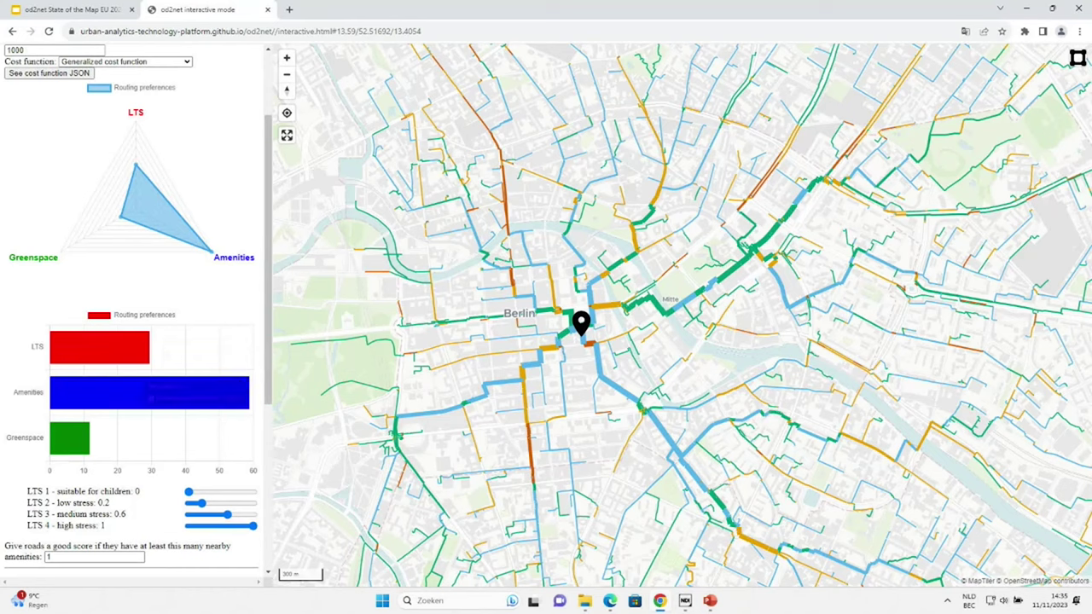
mouse_move(119, 347)
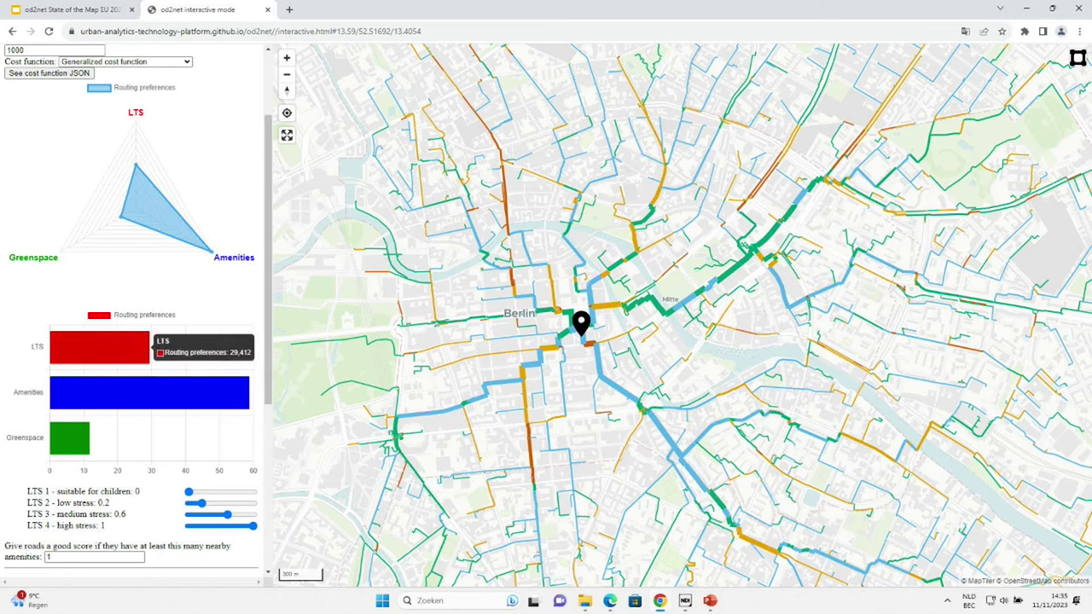
mouse_move(121, 217)
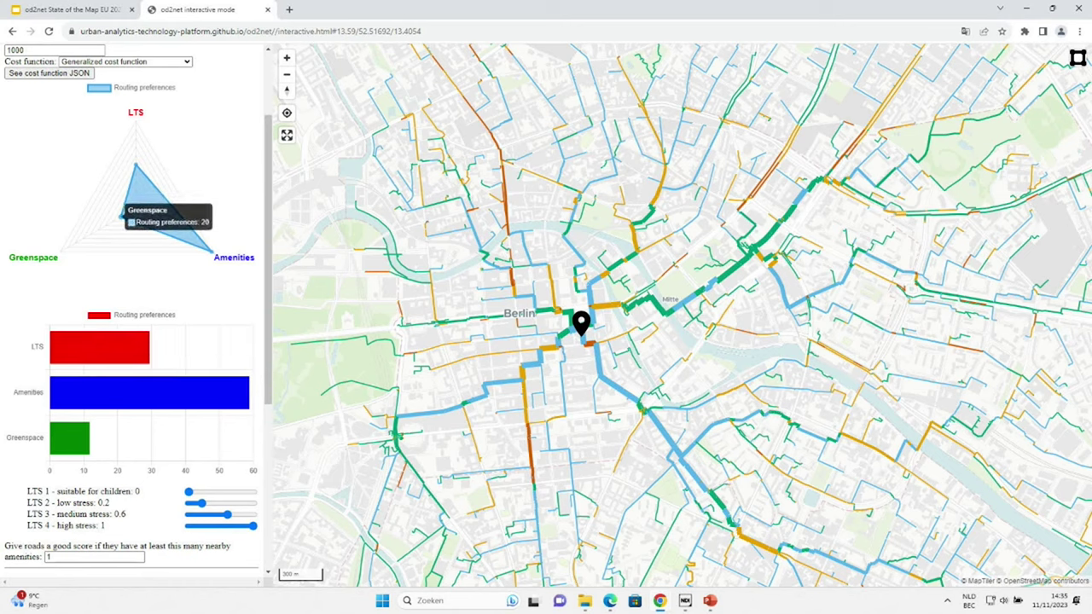
drag(122, 215, 134, 208)
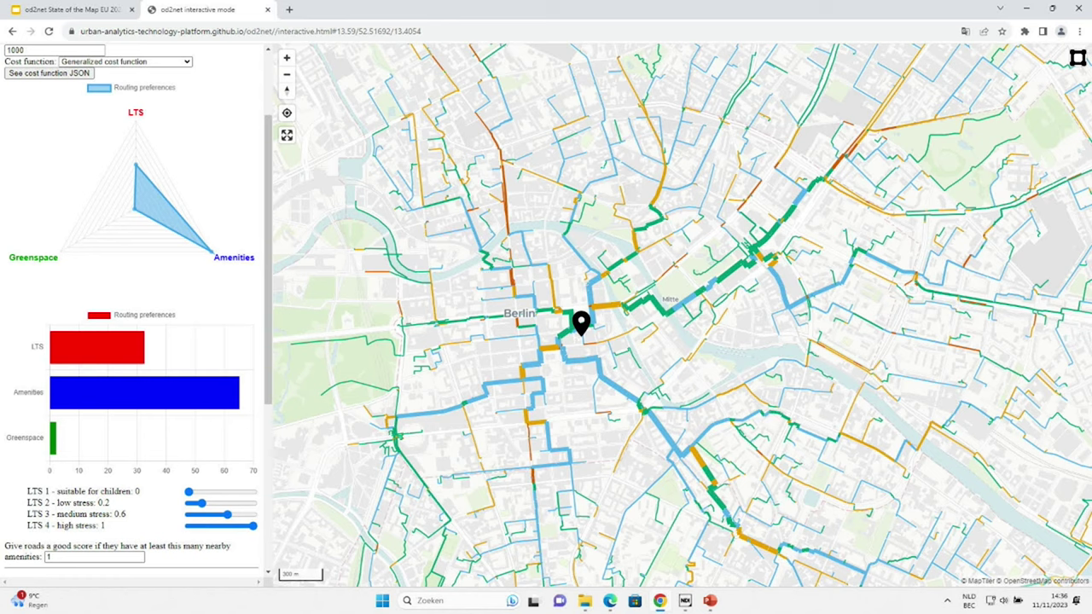
scroll(137, 307, down, 3)
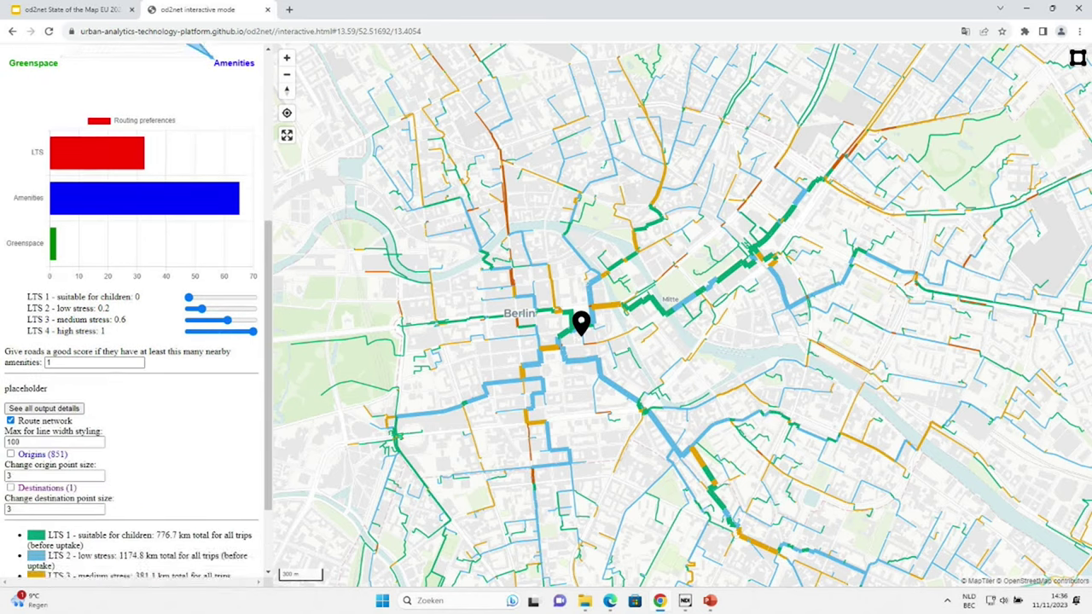
scroll(137, 307, down, 1)
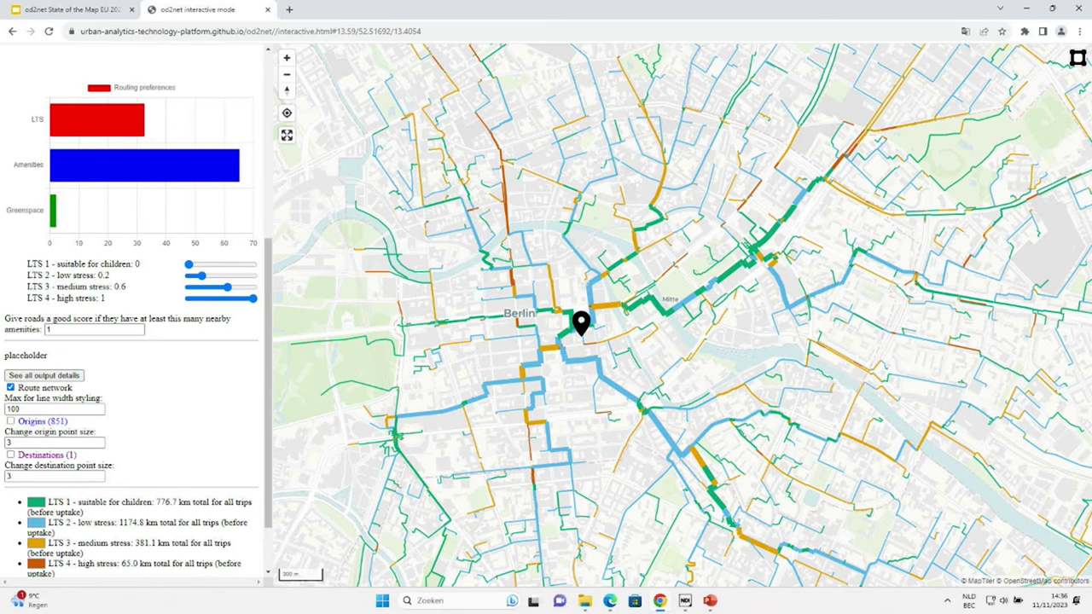
scroll(137, 332, up, 3)
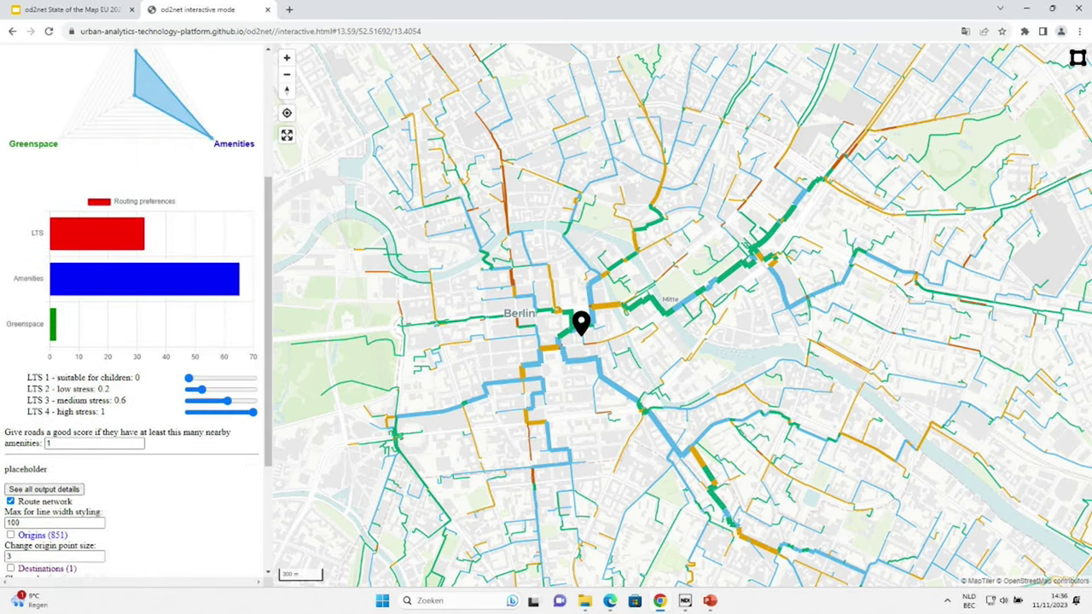
scroll(137, 311, up, 5)
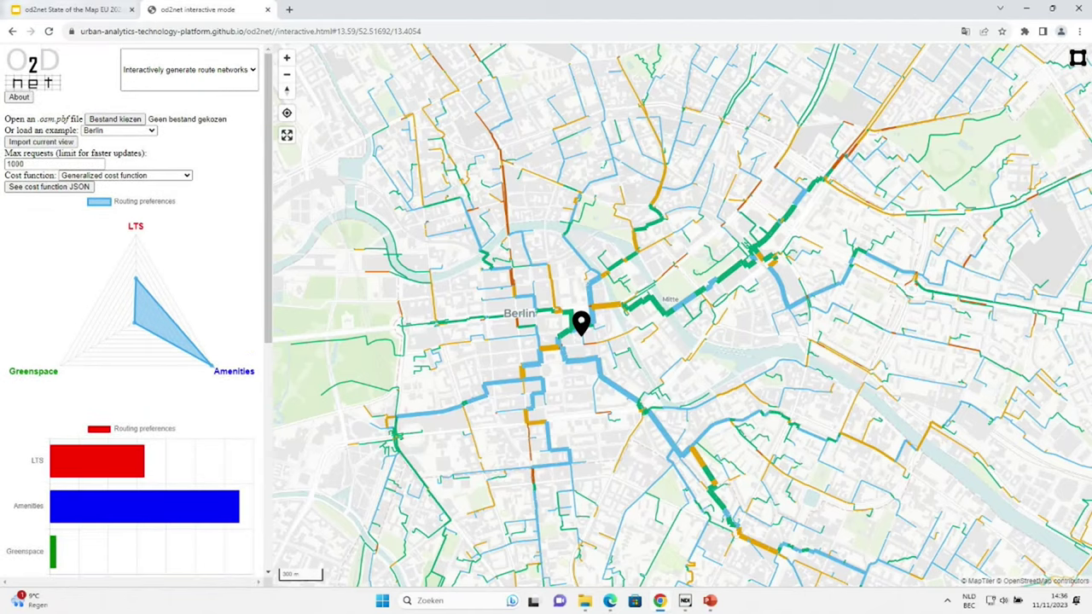
- Switch od2net to the 'Explore edge costs' mode
click(189, 69)
key(Down)
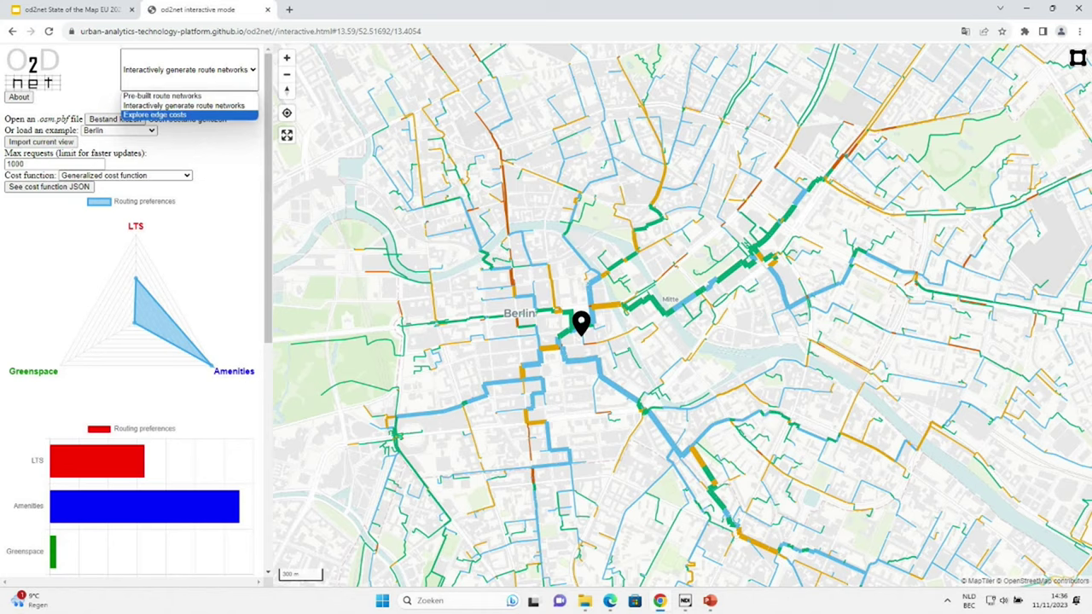
key(Return)
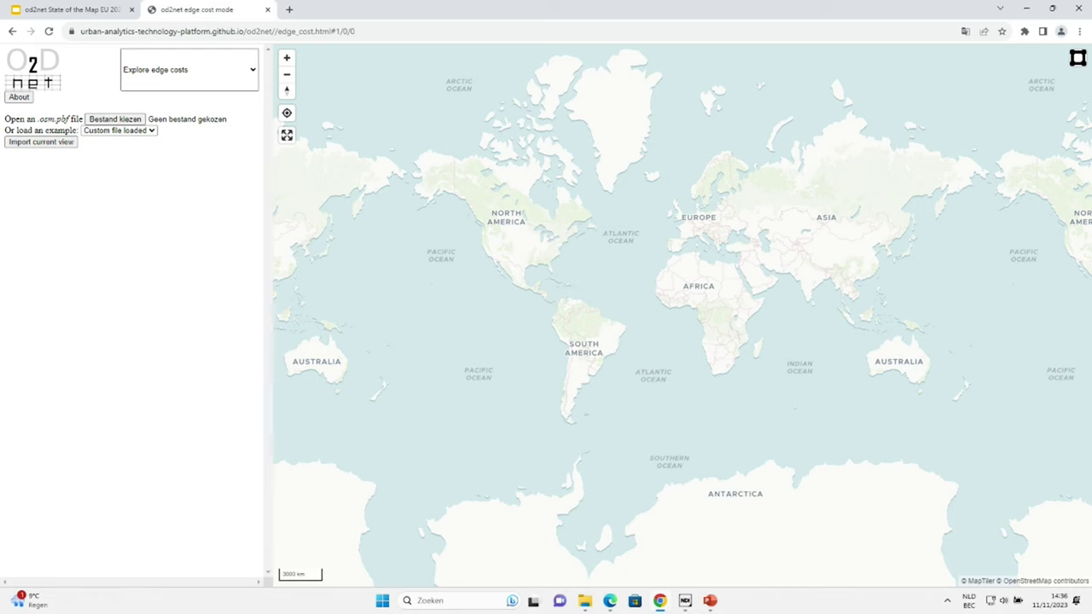
- Load the Berlin example street network
click(118, 129)
key(Down)
key(Down)
key(Down)
key(Up)
key(Up)
key(Return)
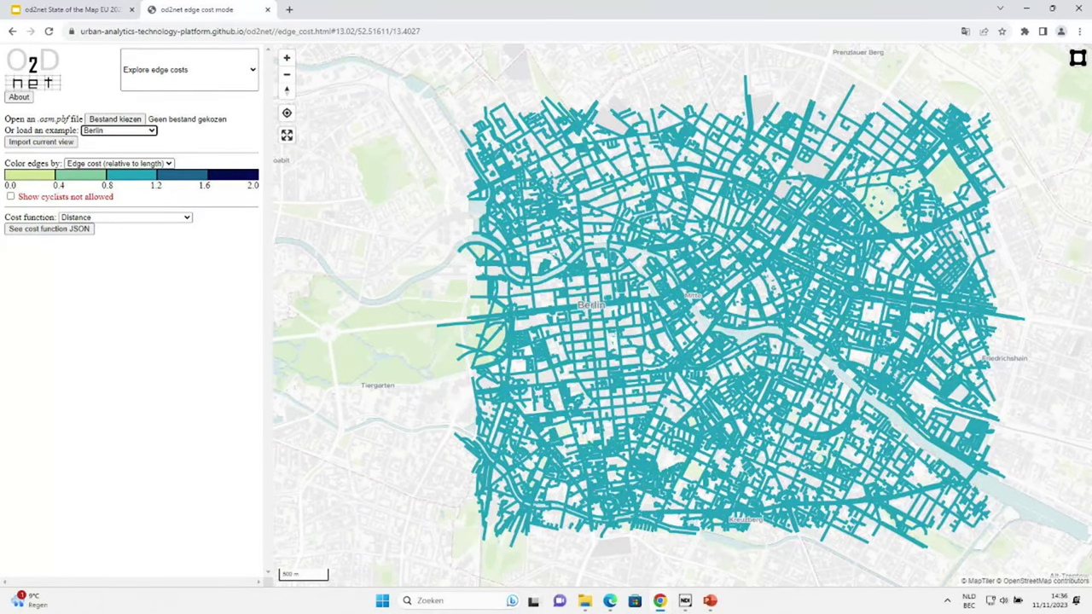
- Colour edges by Nearby amenities (0.0–19.0 scale) and inspect edge info around the map
click(118, 163)
key(Down)
key(Return)
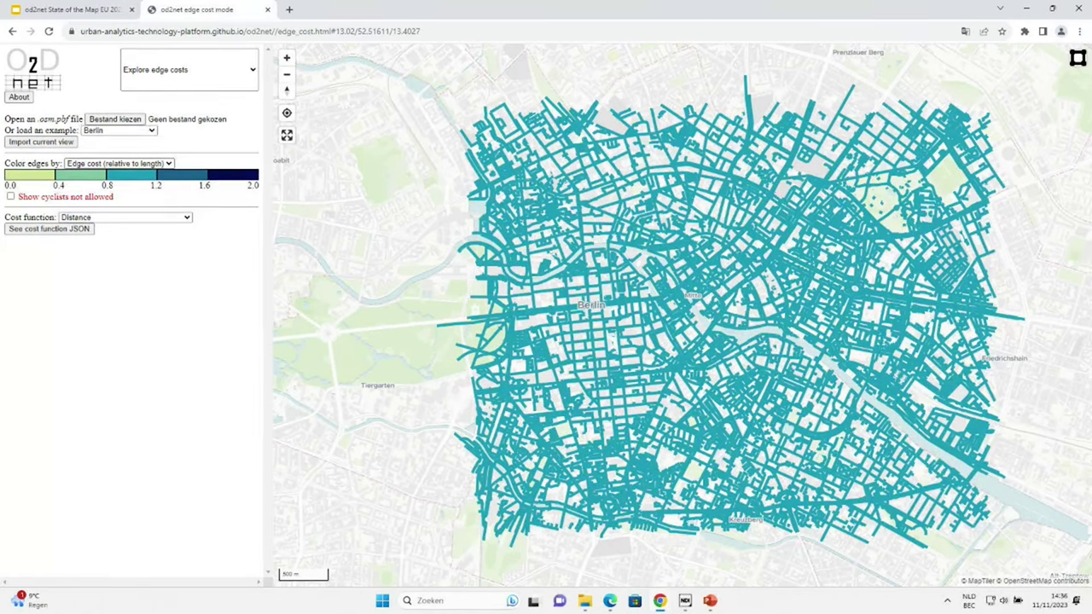
scroll(702, 157, up, 2)
drag(702, 156, 673, 151)
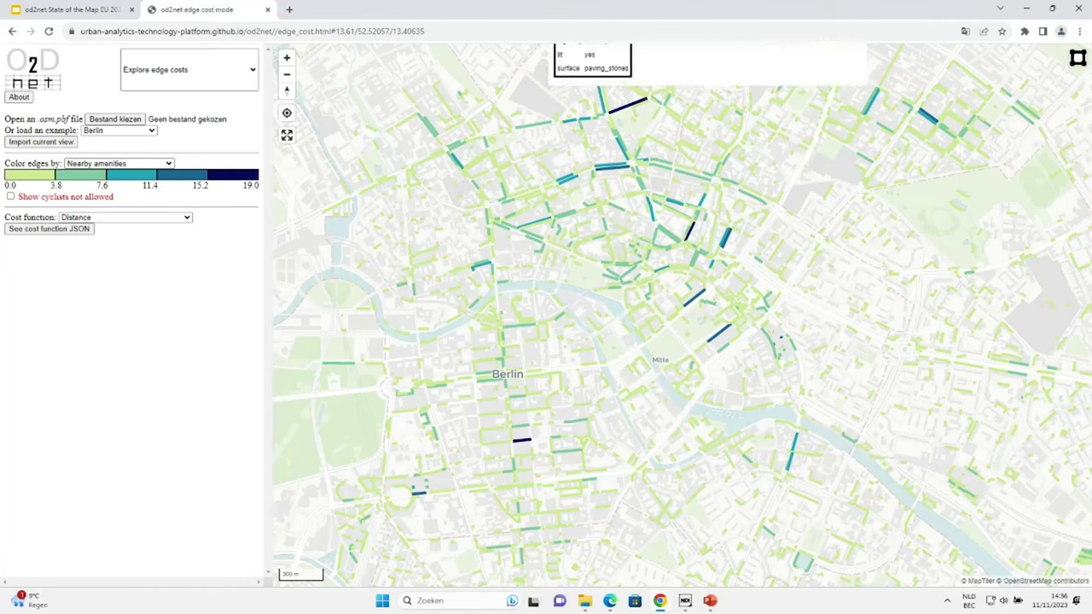
mouse_move(638, 104)
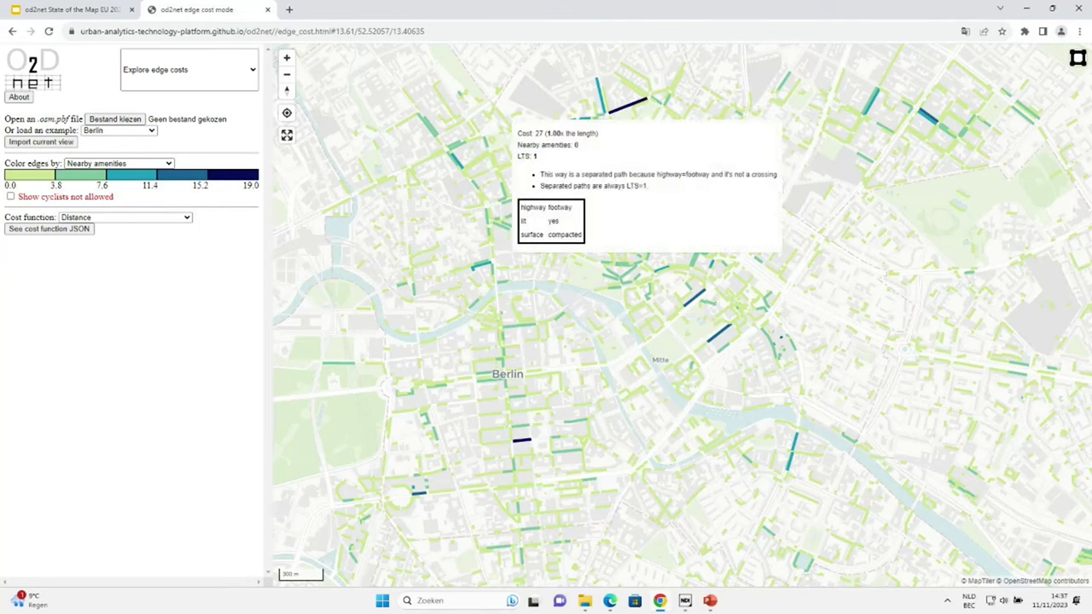
mouse_move(805, 101)
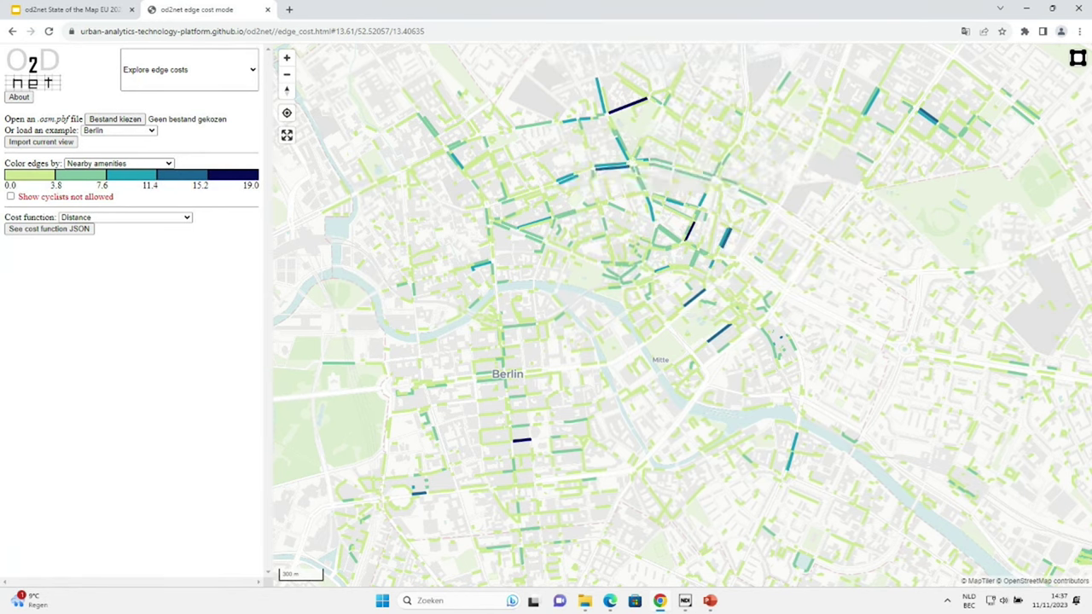
drag(692, 405, 669, 337)
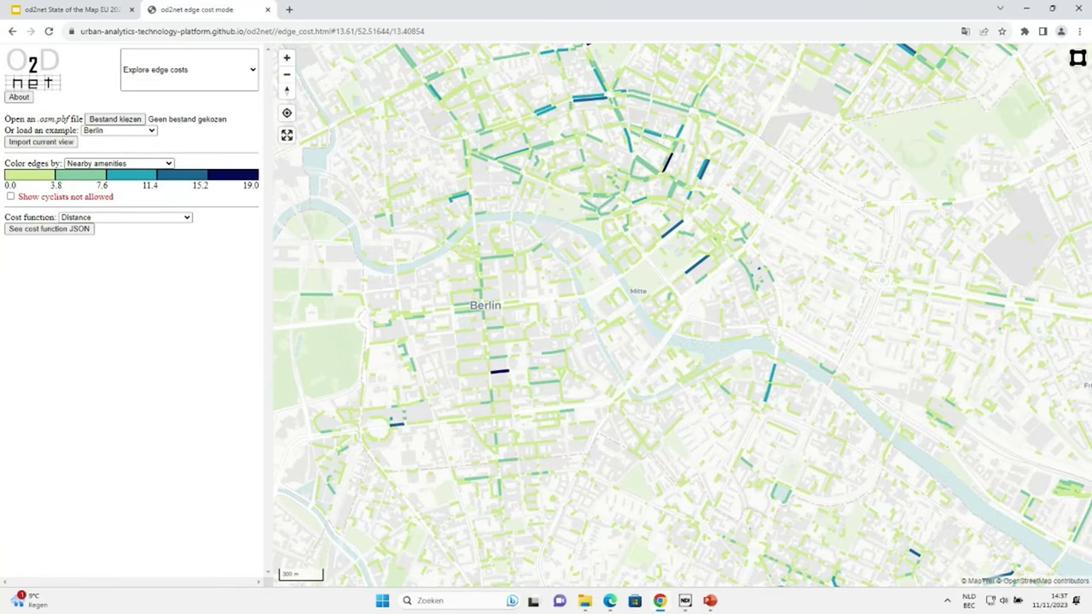
- Set 'Color edges by' back to Edge cost (relative to length), keeping Berlin loaded
click(119, 131)
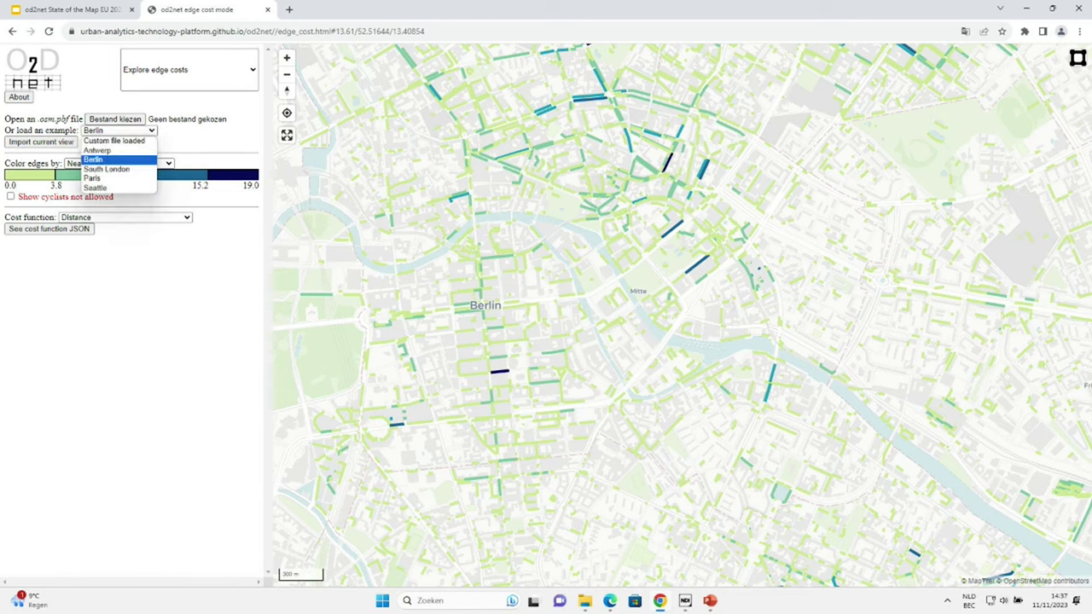
click(119, 130)
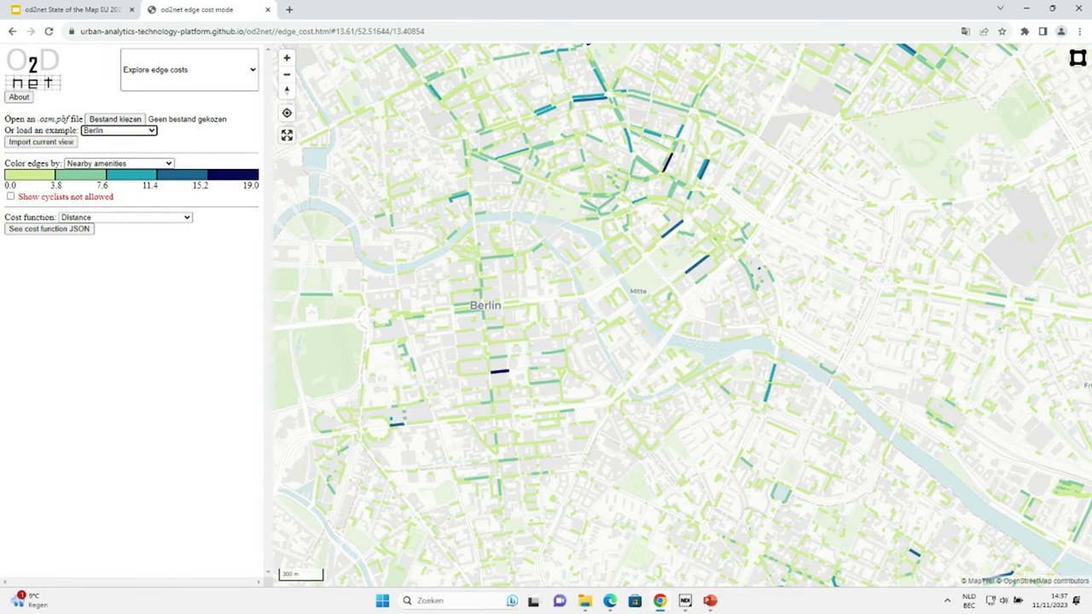
click(118, 163)
click(111, 174)
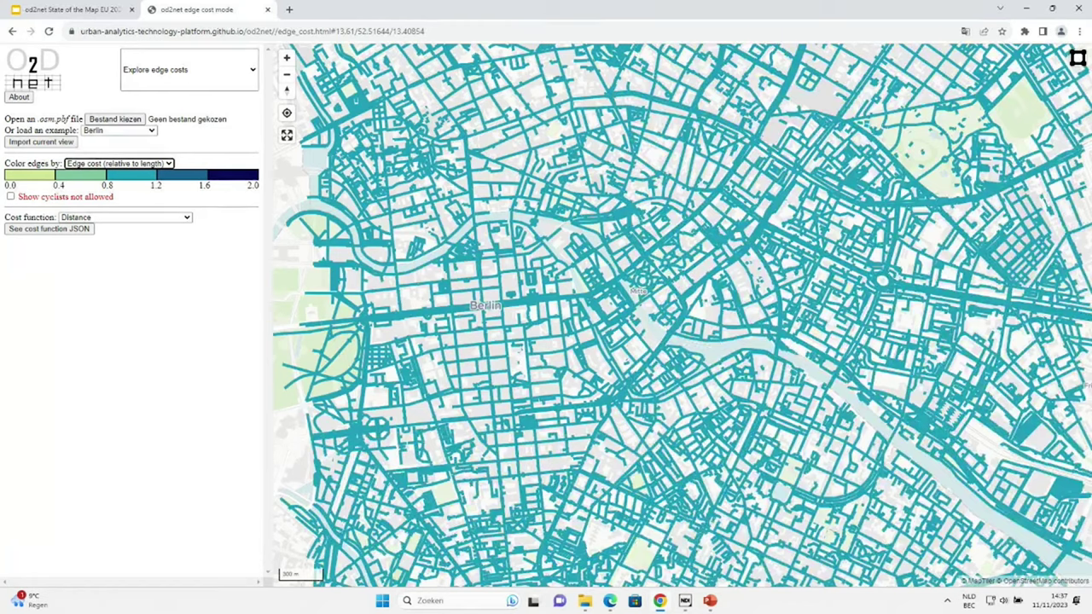
- Change the cost function from Distance to Generalized and scroll to the preference charts
click(125, 217)
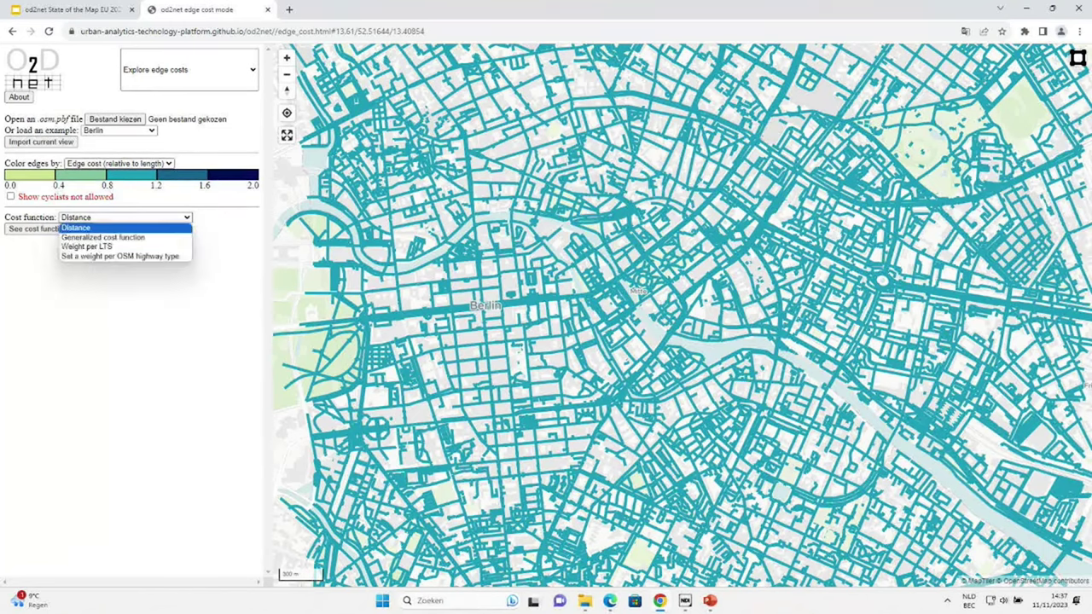
click(51, 226)
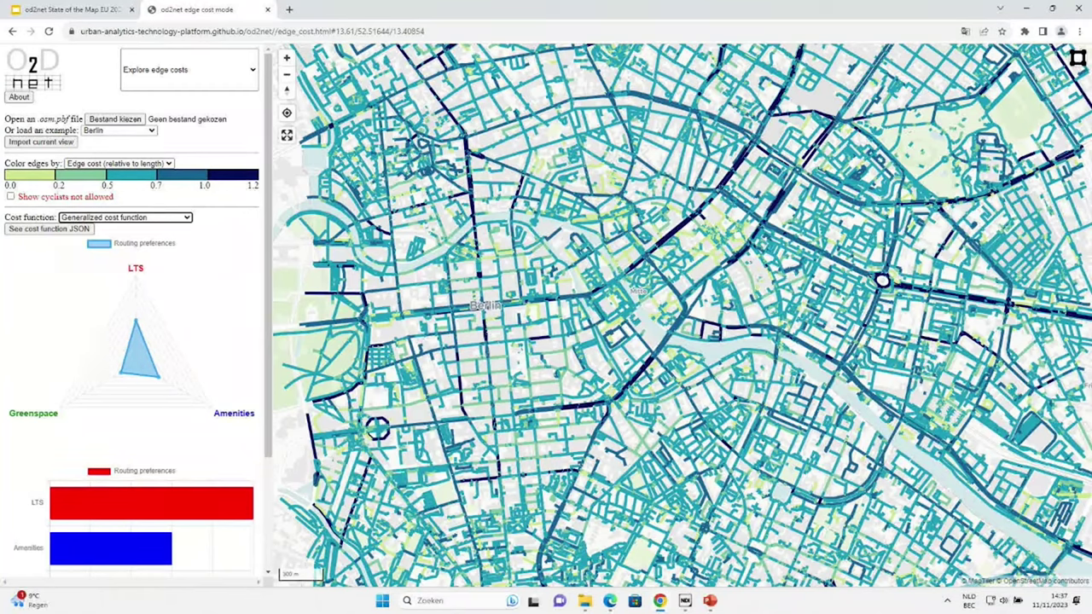
scroll(137, 342, down, 2)
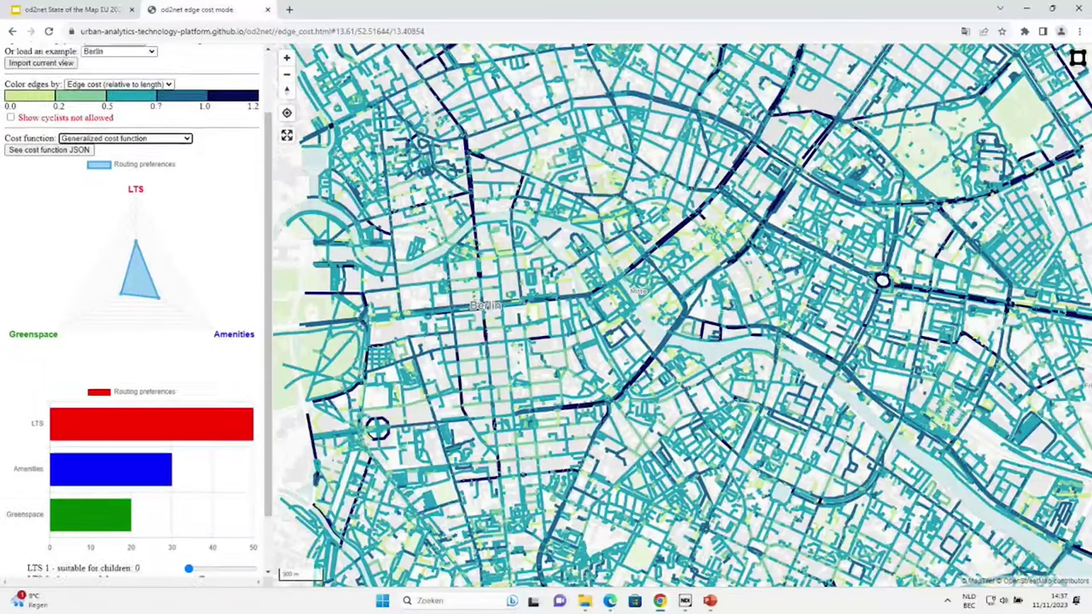
scroll(136, 342, down, 1)
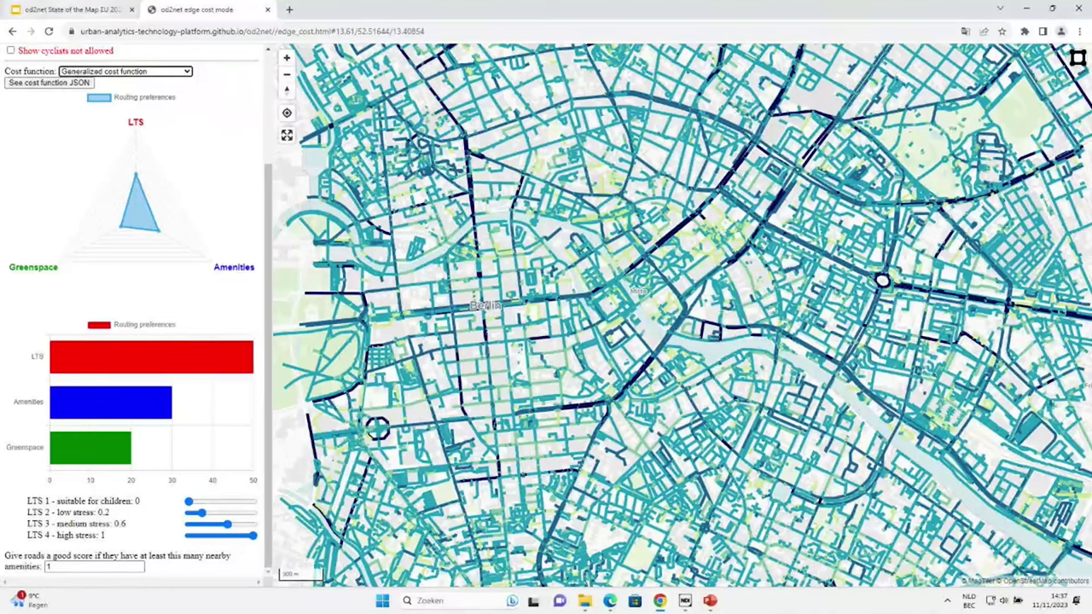
- Raise the Amenities weight and lower the LTS weight on the preference radar chart
drag(158, 230, 211, 260)
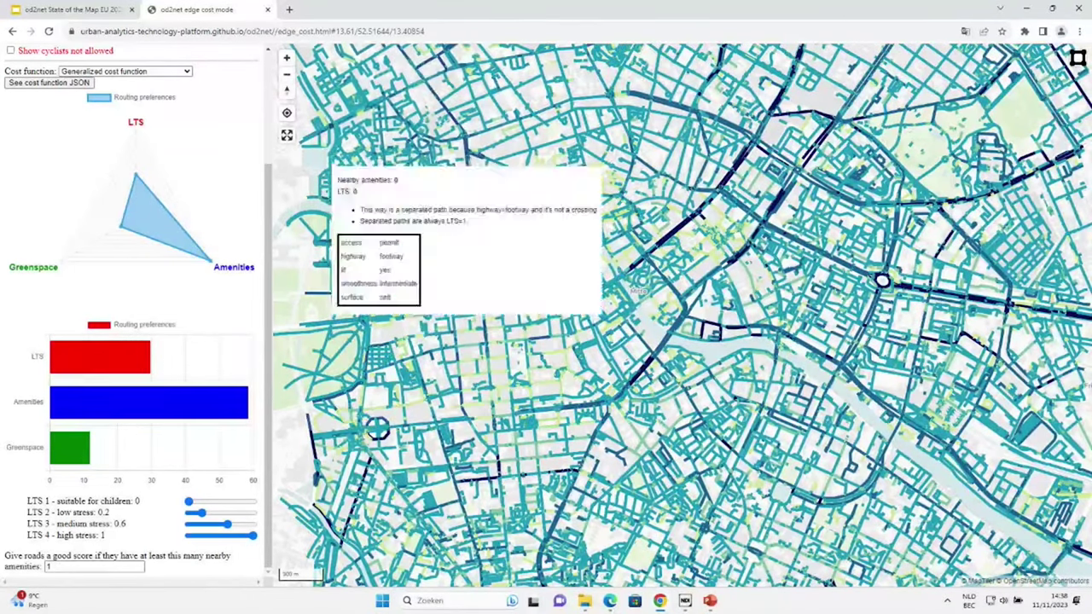
drag(135, 173, 135, 202)
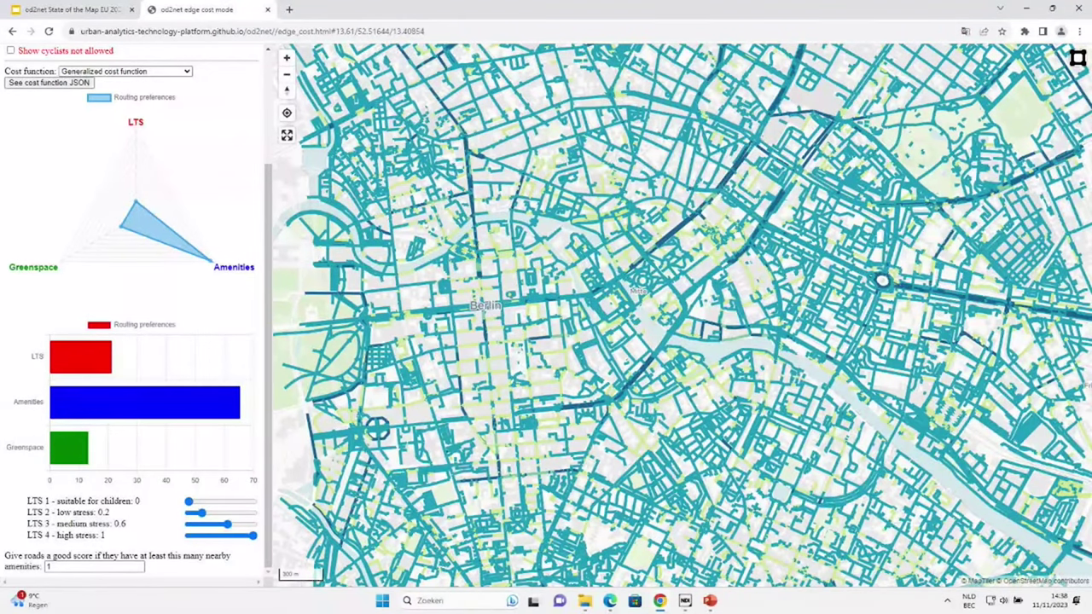
drag(597, 153, 602, 177)
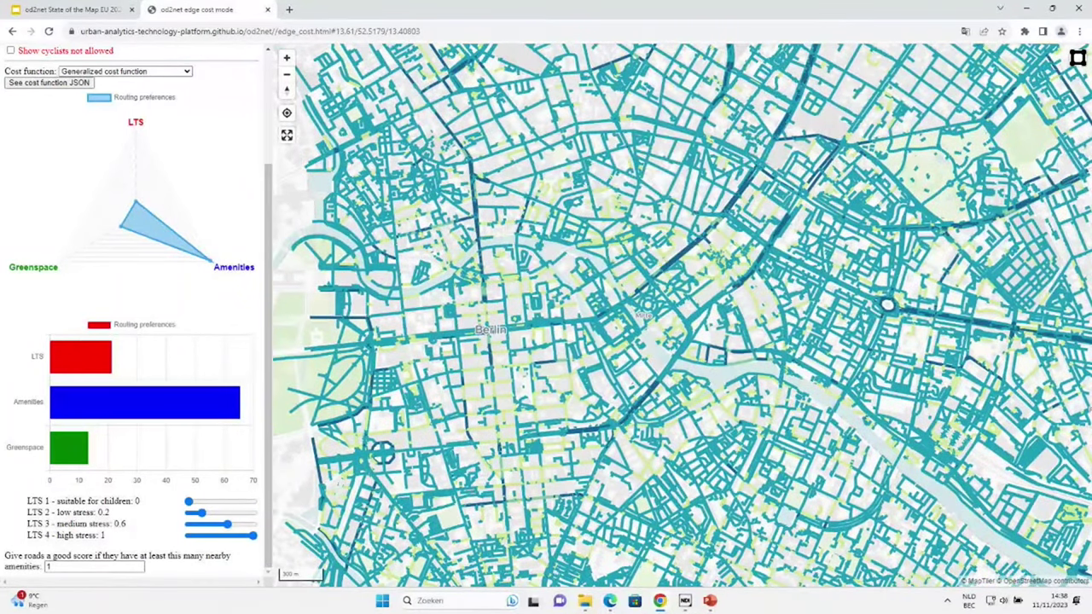
scroll(132, 307, up, 2)
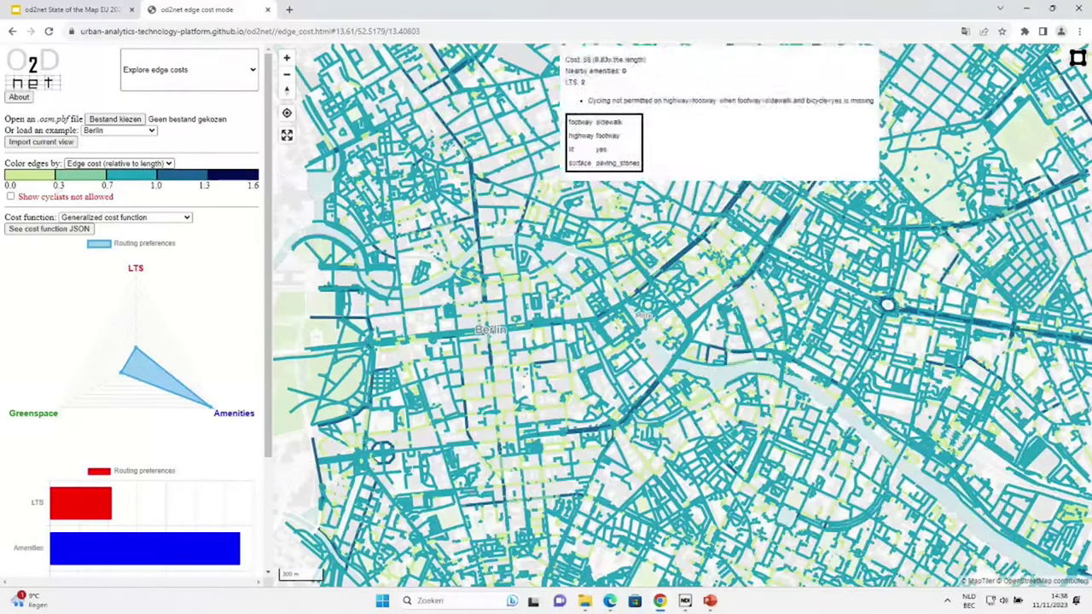
scroll(562, 196, up, 2)
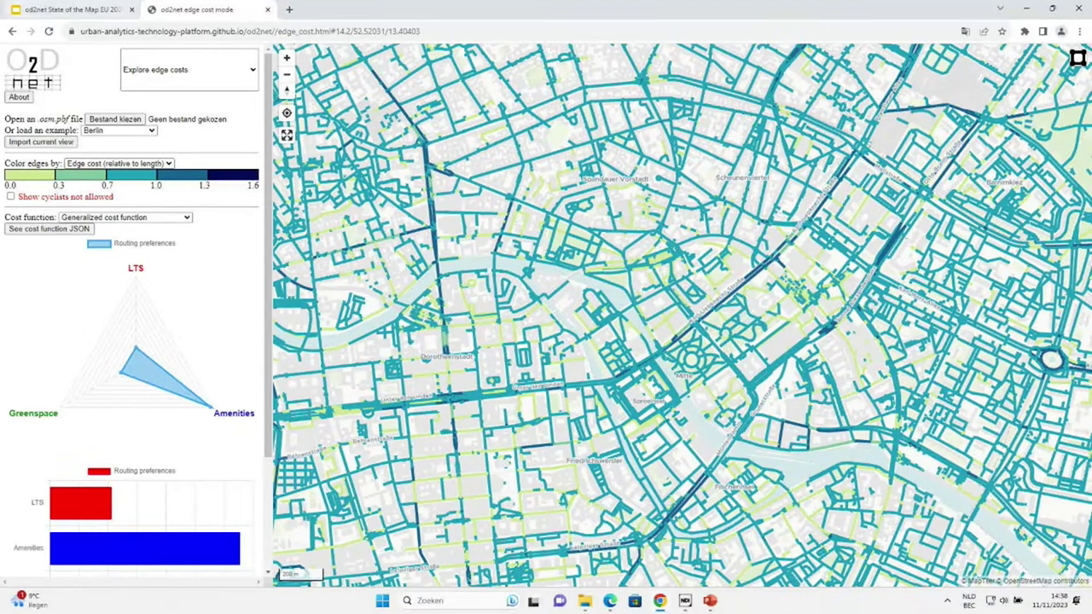
- Start the Google Slides slideshow and advance to the Edge cost deep dive slide
key(ctrl+shift+Tab)
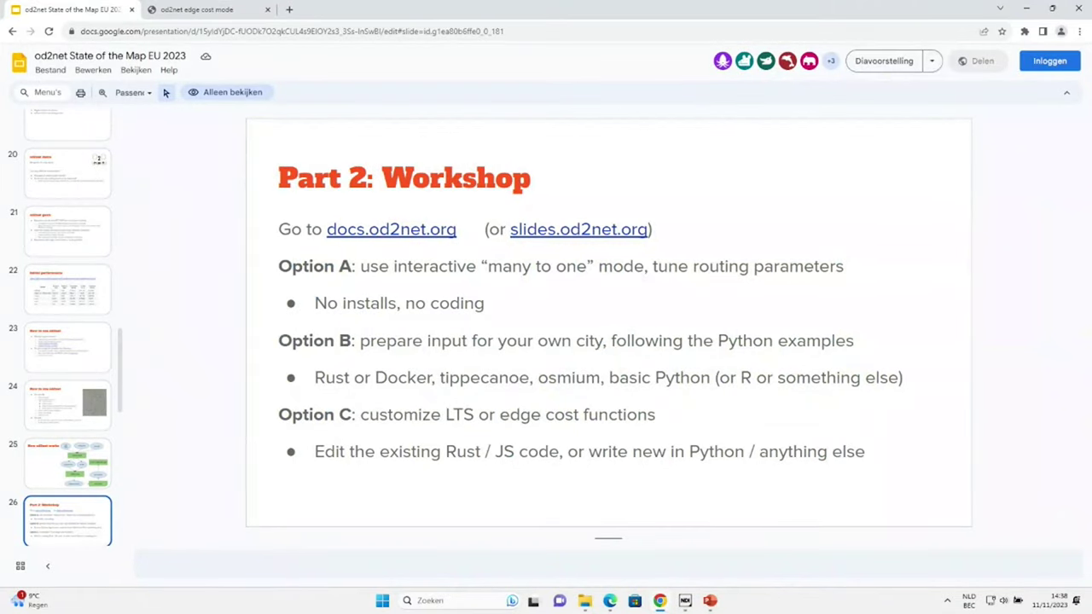
key(ctrl+F5)
key(Right)
key(Right)
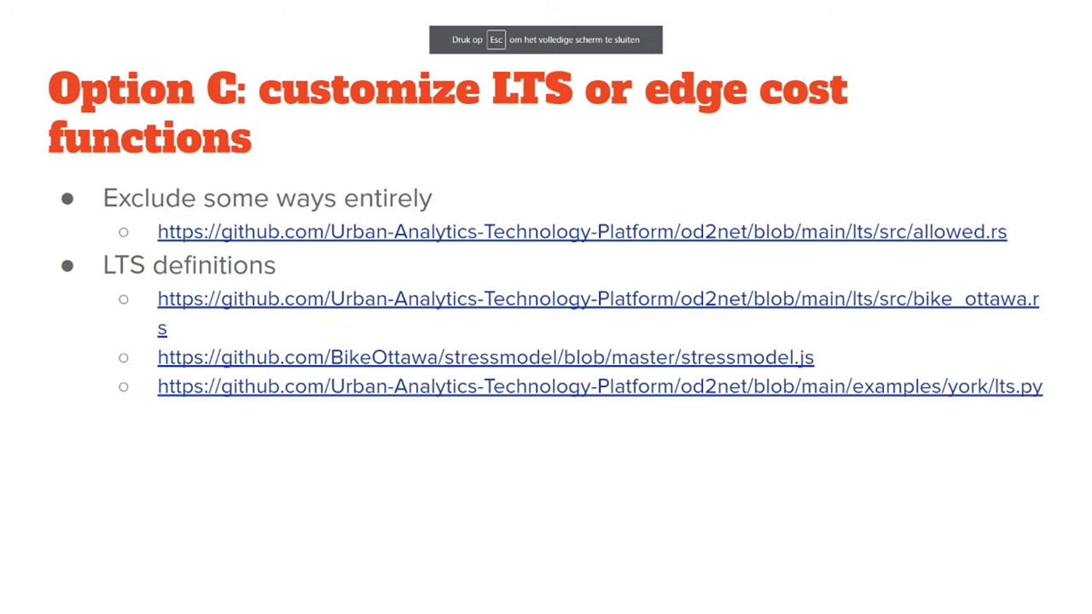
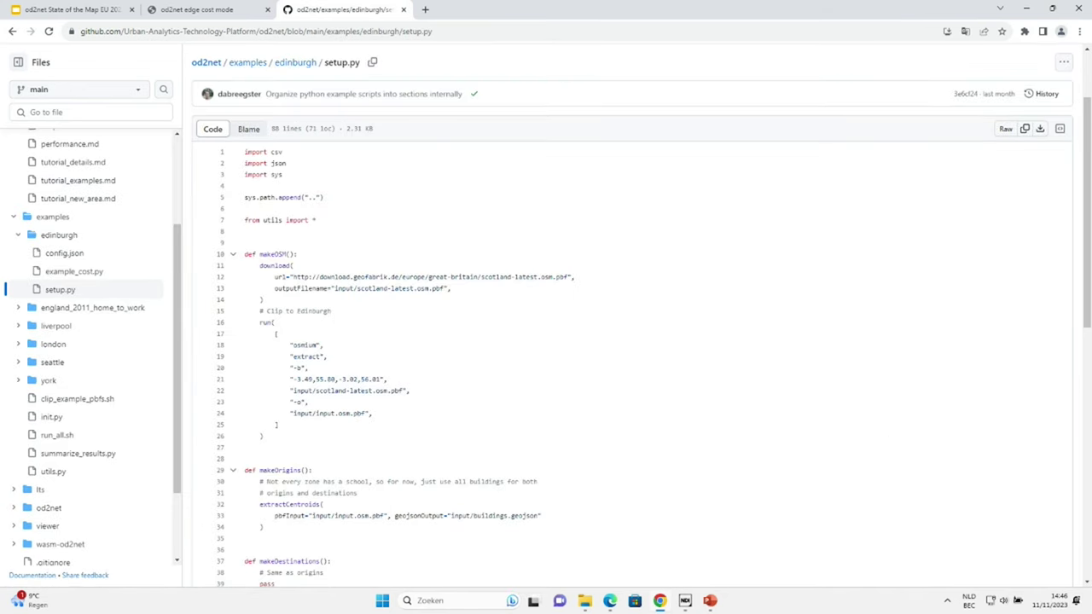
- Read the enlarged Edinburgh setup.py through to line 88, then return to the edinburgh folder listing
key(ctrl+plus)
key(ctrl+plus)
key(ctrl+plus)
key(ctrl+plus)
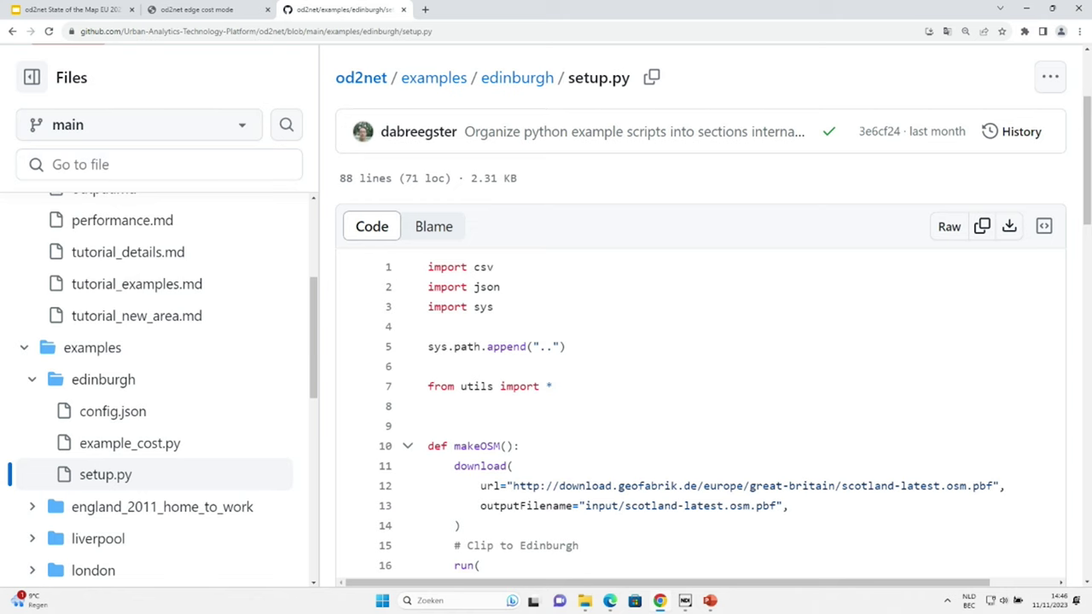
scroll(699, 383, down, 4)
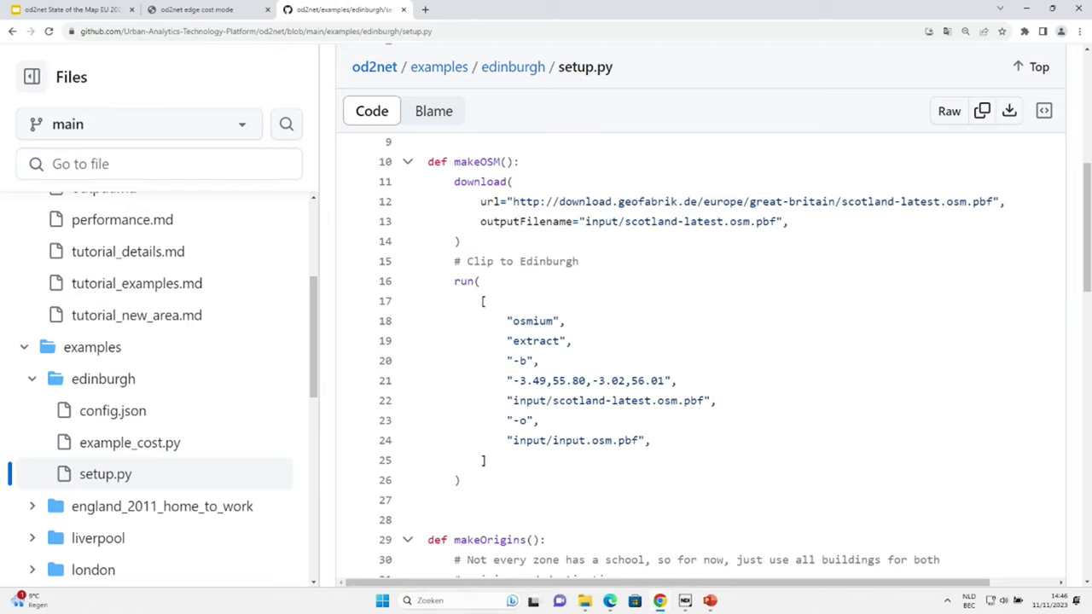
scroll(714, 355, down, 4)
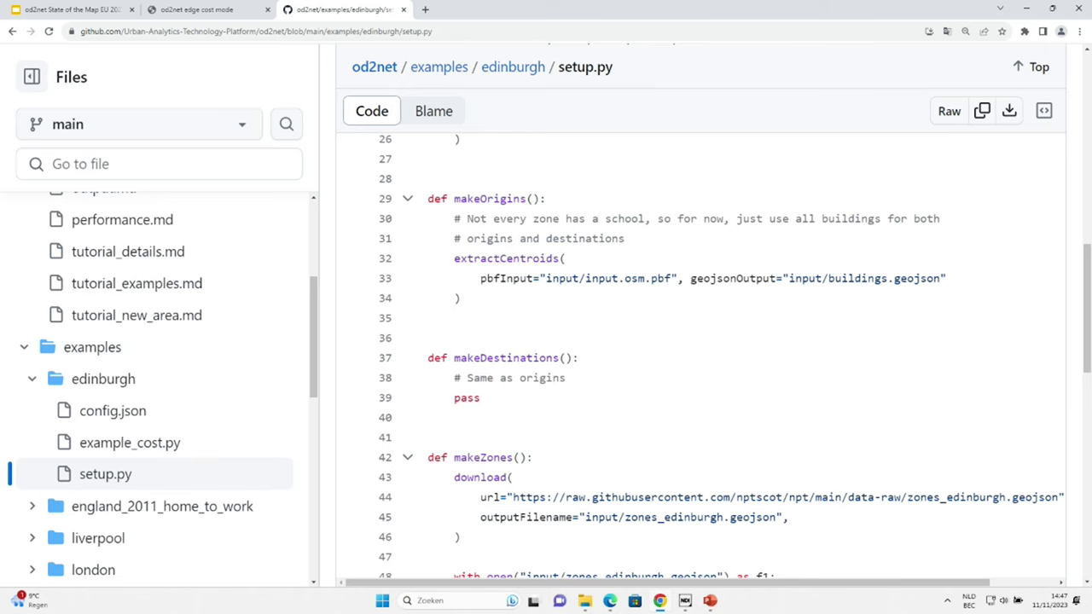
scroll(699, 359, down, 3)
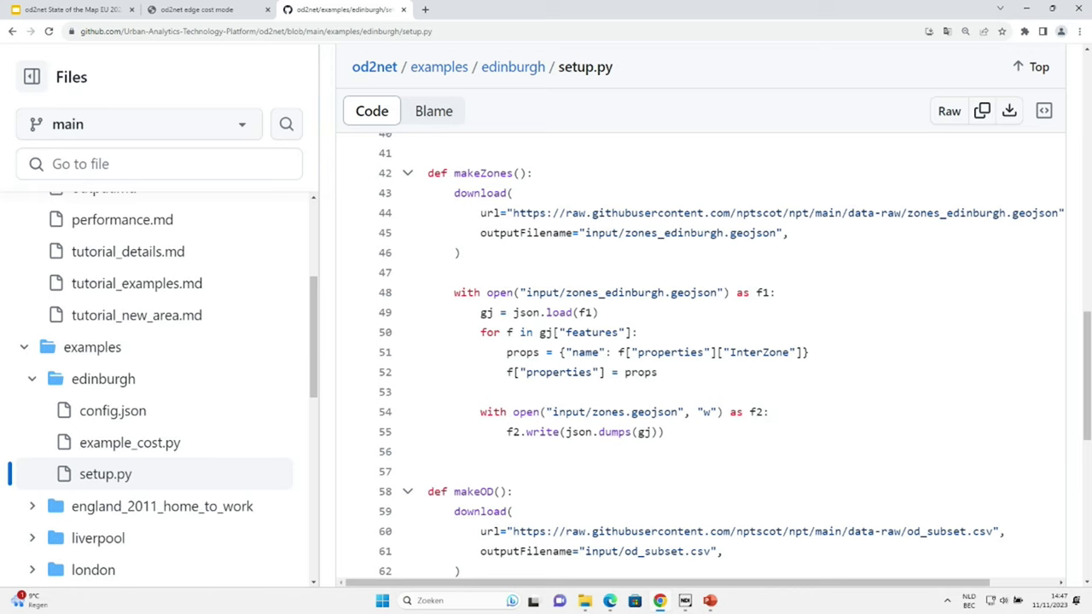
scroll(700, 354, down, 2)
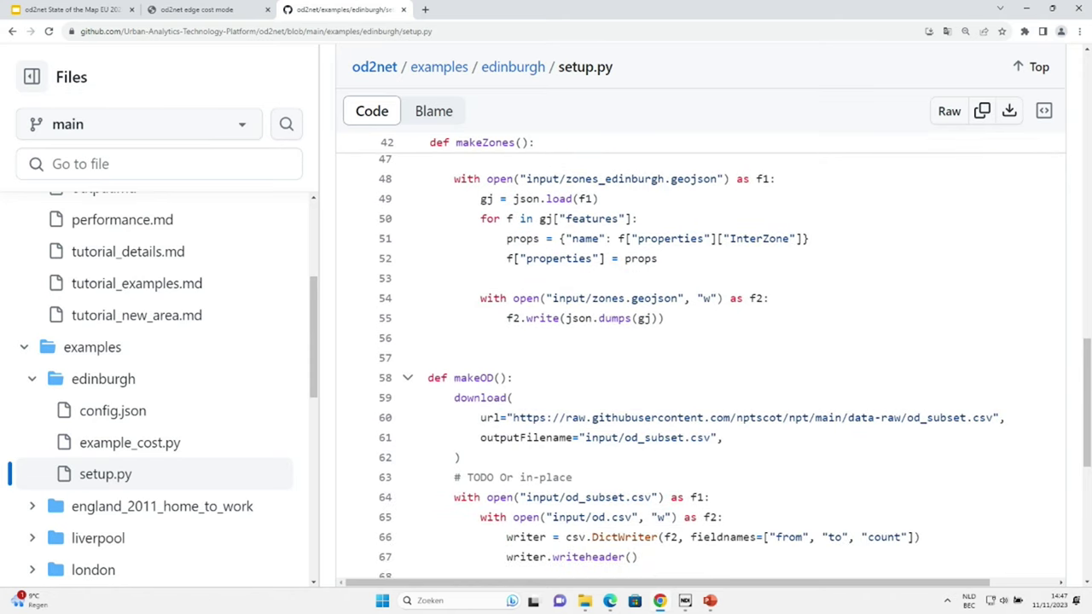
scroll(700, 354, down, 4)
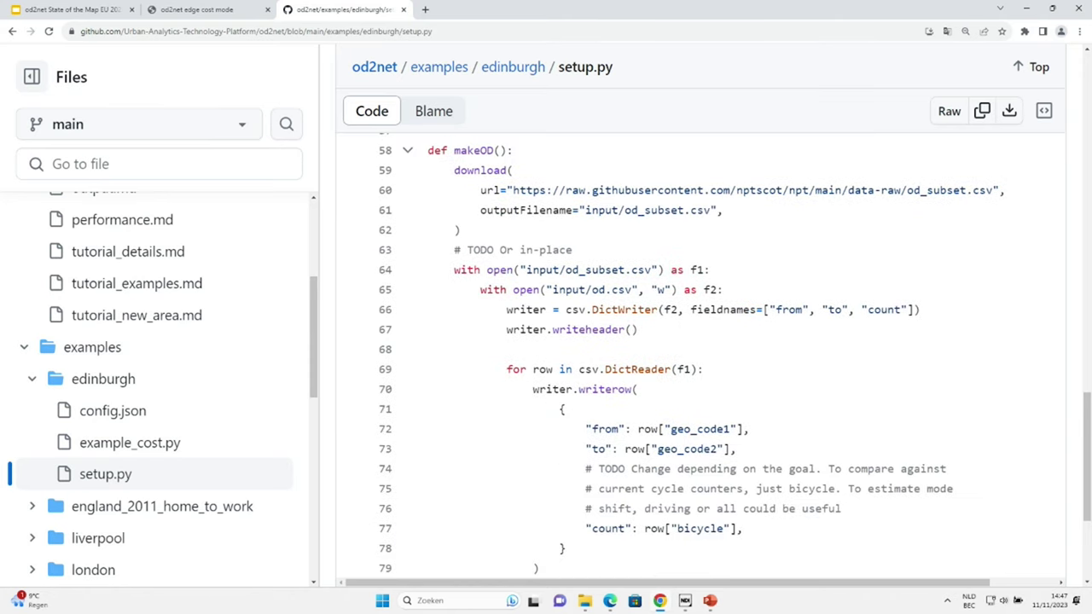
scroll(699, 354, down, 1)
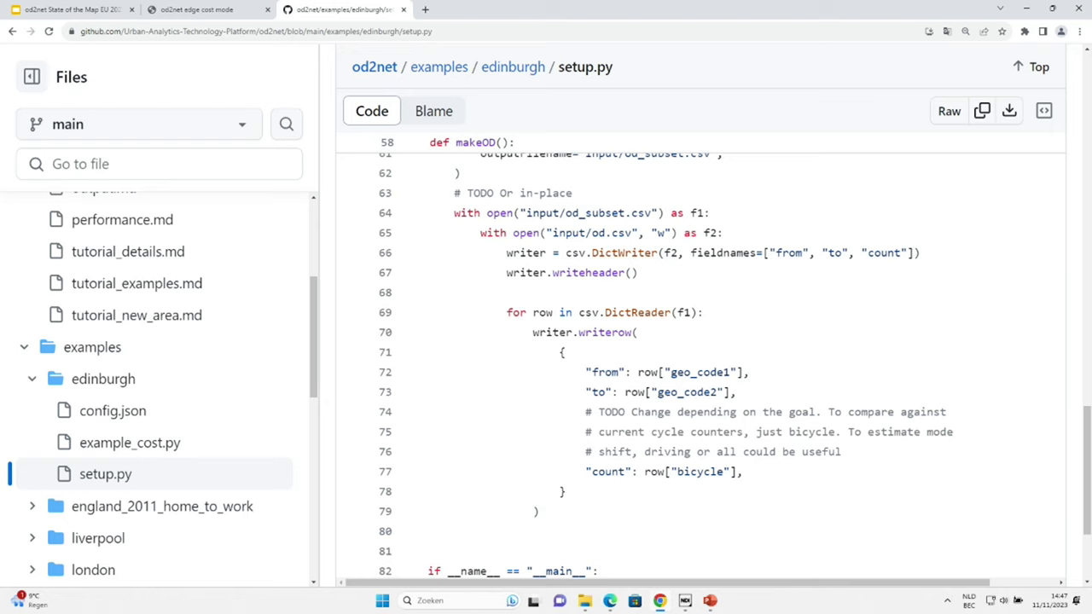
scroll(700, 354, down, 3)
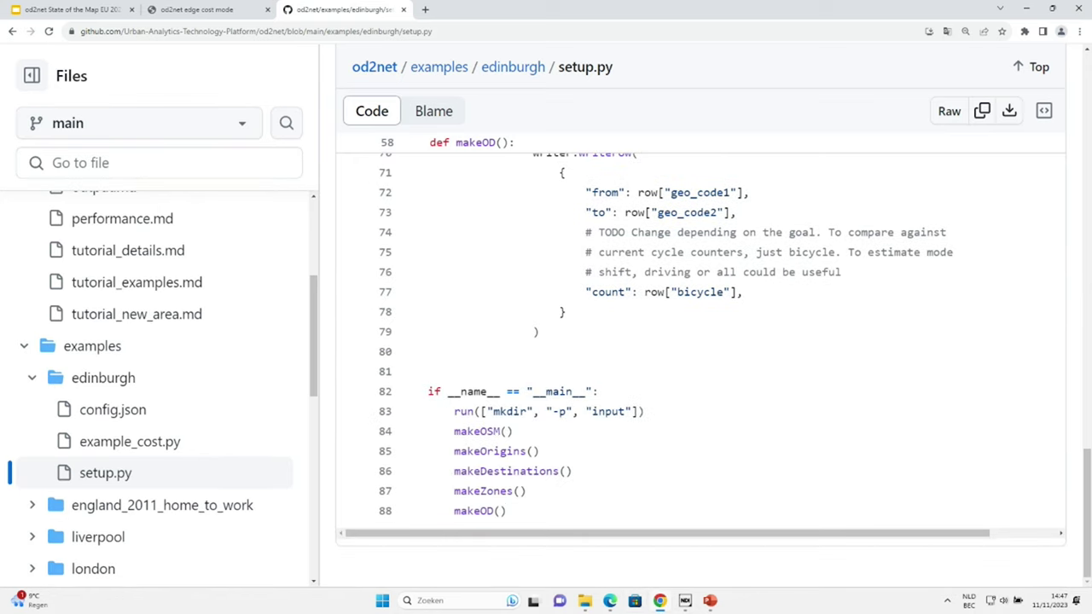
click(513, 67)
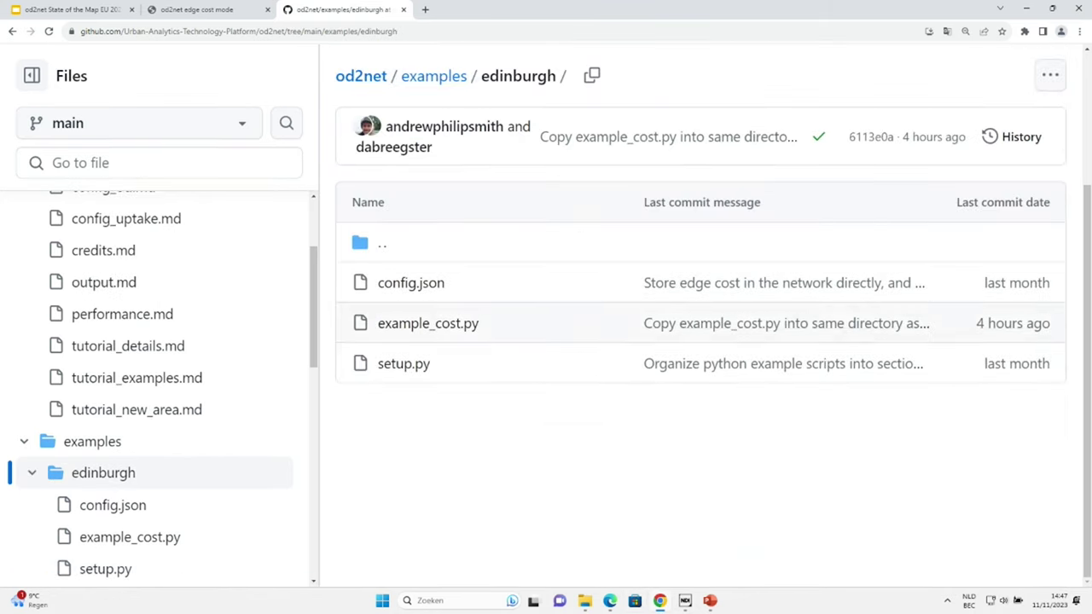
- Open the Edinburgh config.json, highlight the "cost": "Distance" line 13, then switch to the edge cost map
click(410, 283)
scroll(699, 341, down, 1)
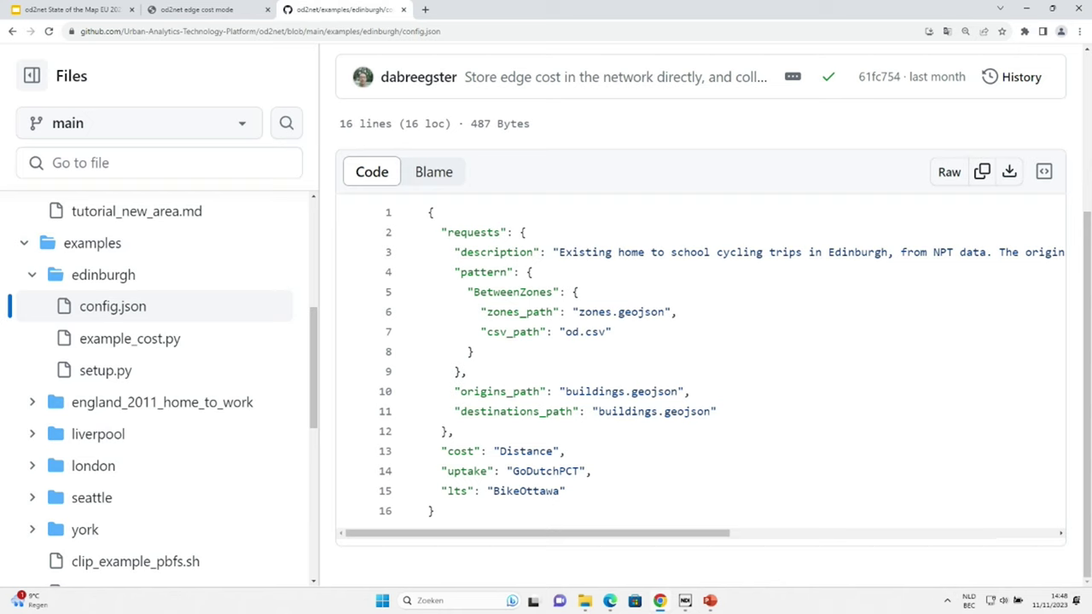
drag(565, 451, 448, 452)
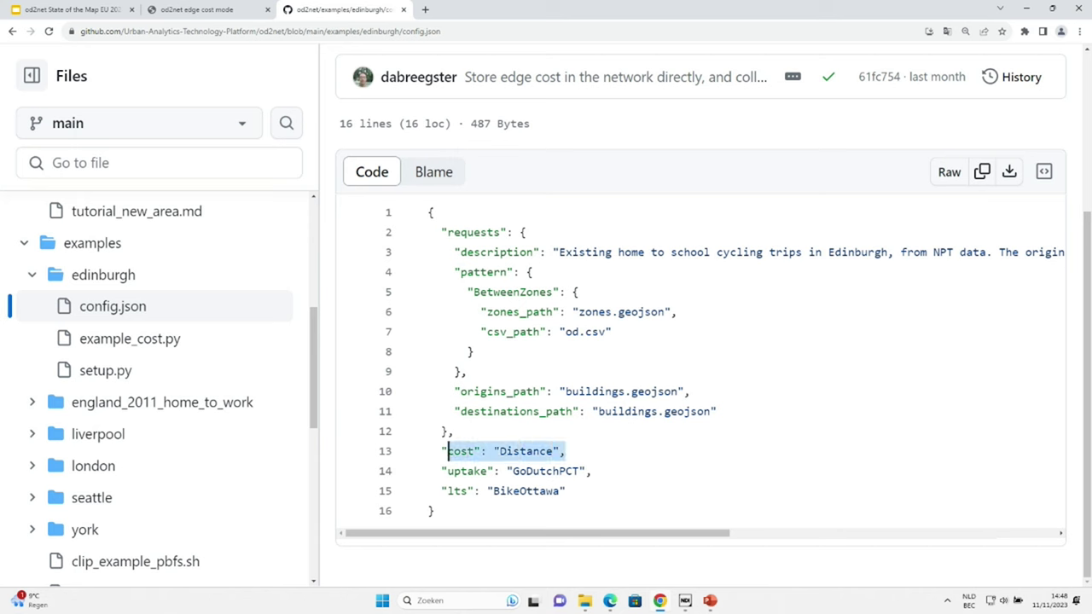
click(447, 451)
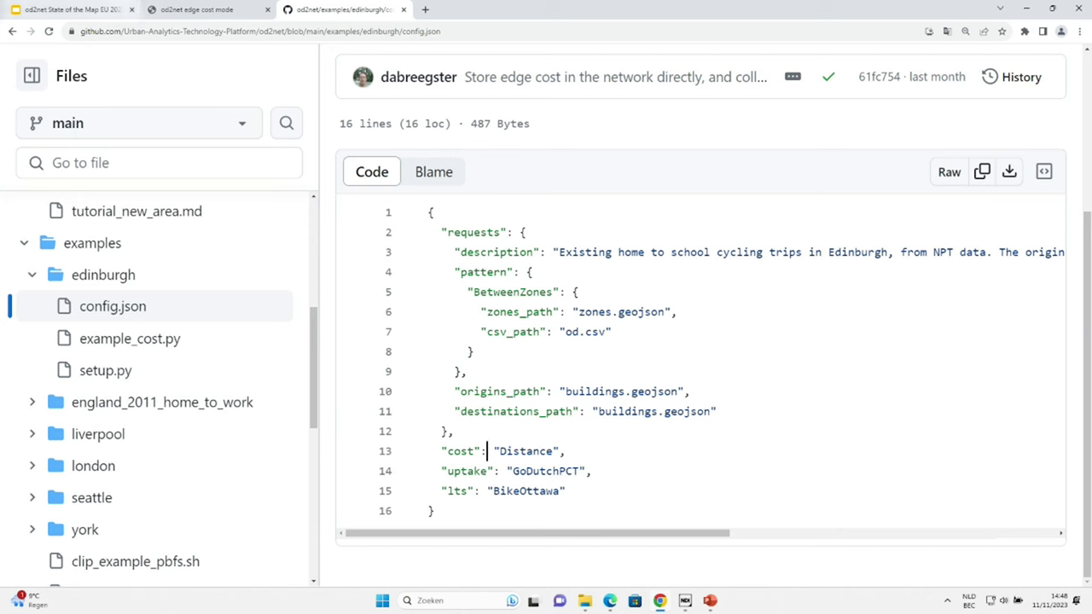
click(196, 10)
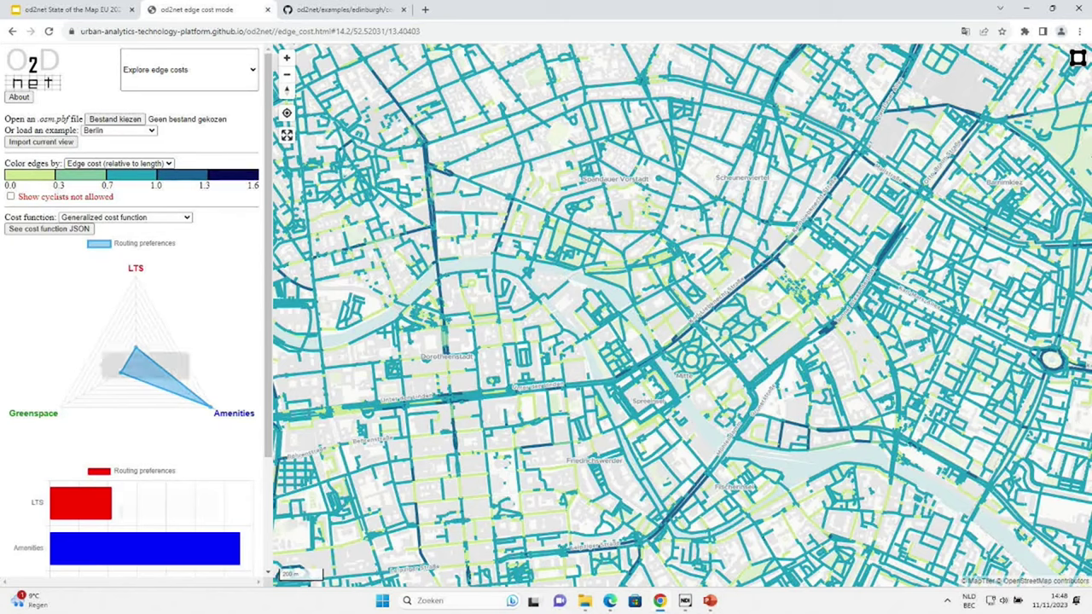
- Display the LTS cost function as JSON, then return to slide 26, 'Part 2: Workshop'
scroll(136, 341, down, 2)
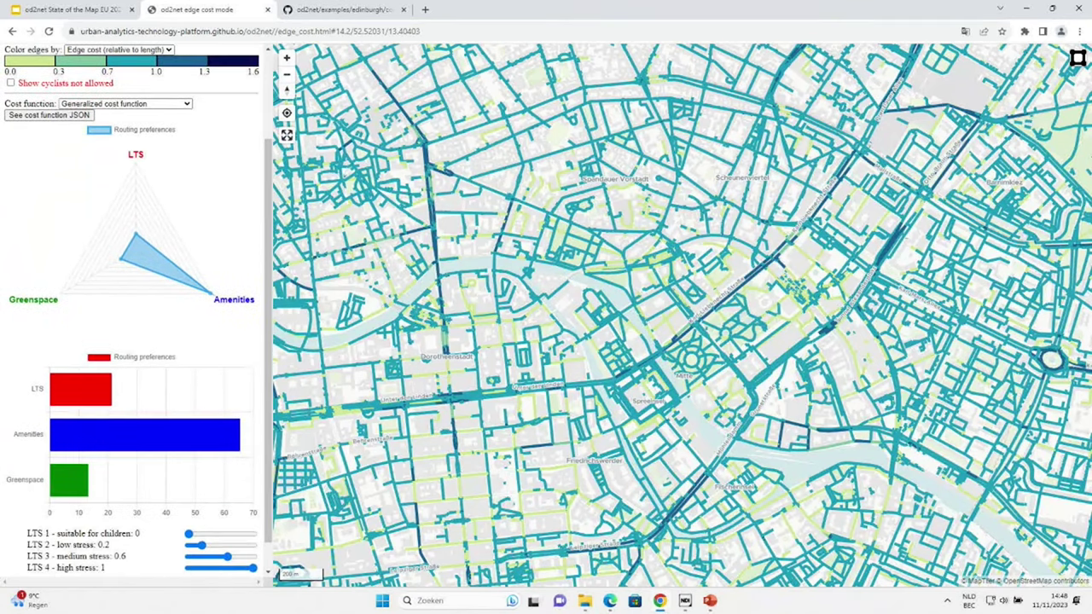
click(48, 115)
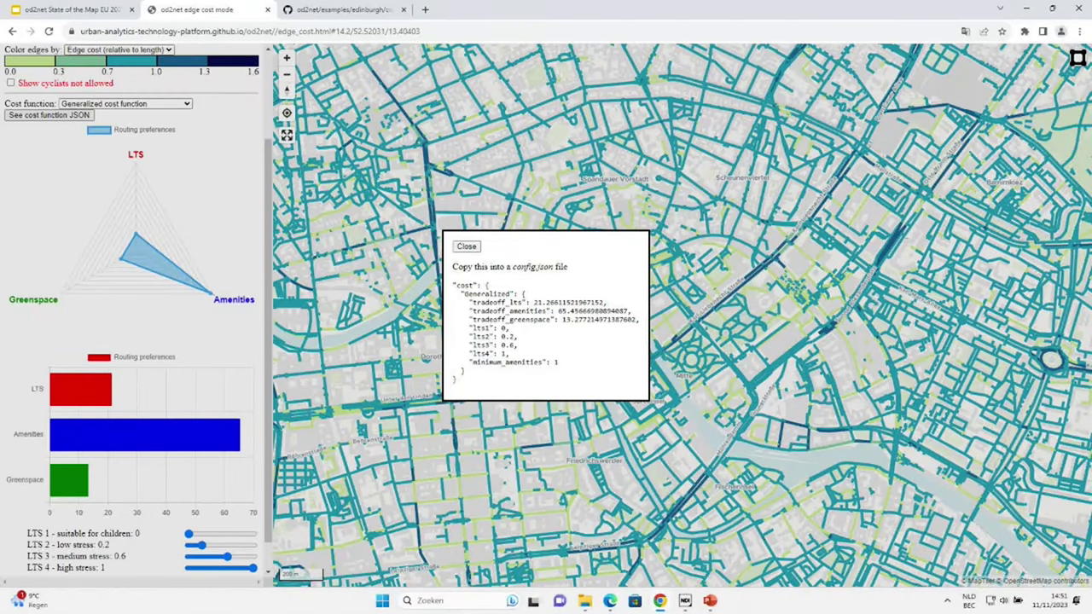
key(ctrl+Page_Up)
key(Up)
key(Up)
key(Up)
key(Up)
key(Up)
key(Up)
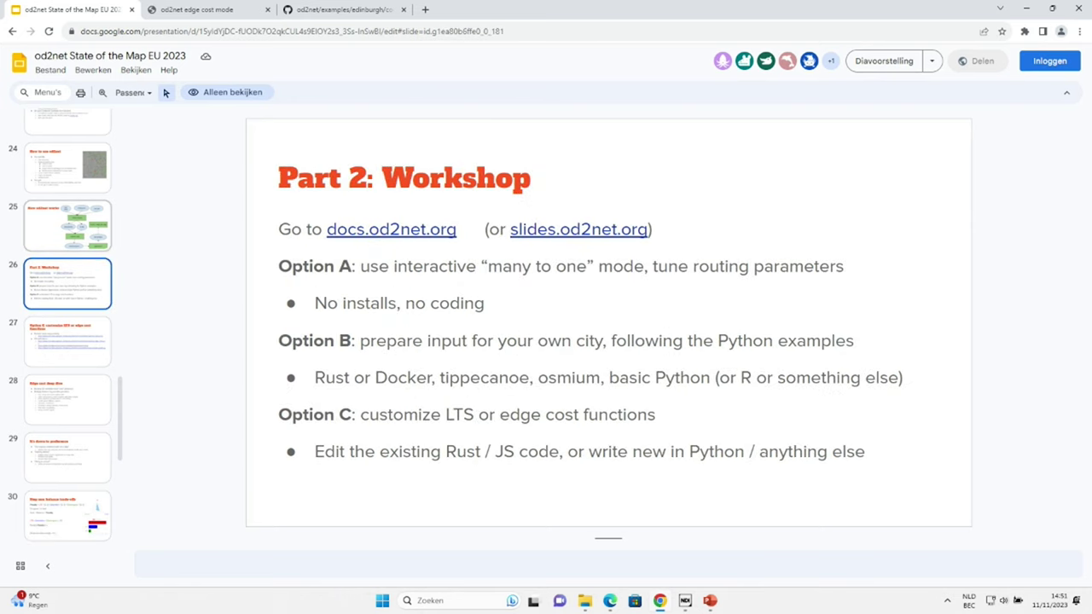
- From the Option C slide, follow the bike_ottawa.rs link and show the bike_ottawa function code
key(Down)
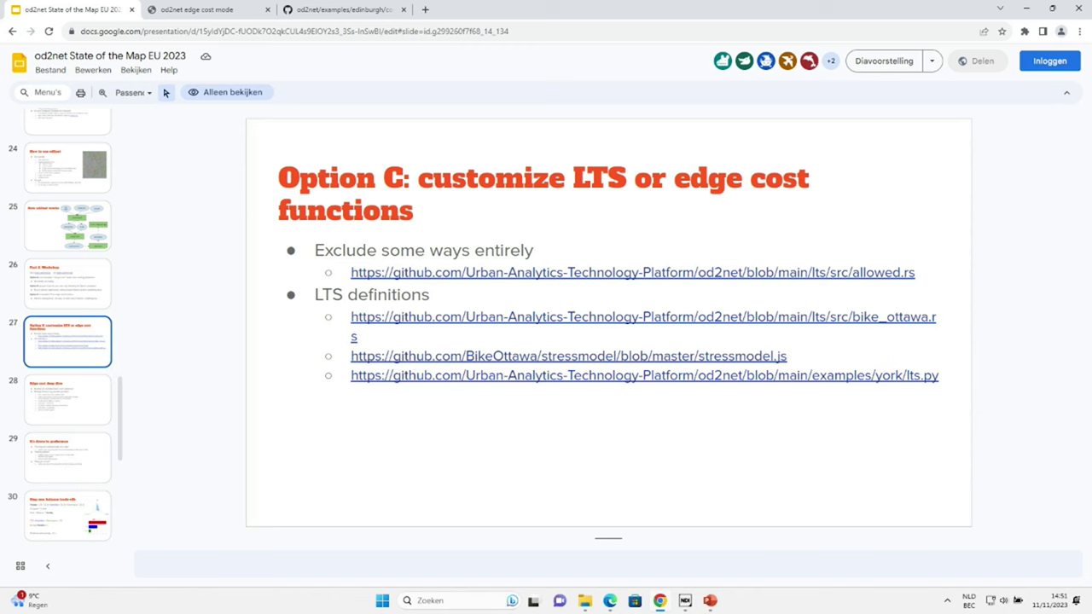
click(443, 356)
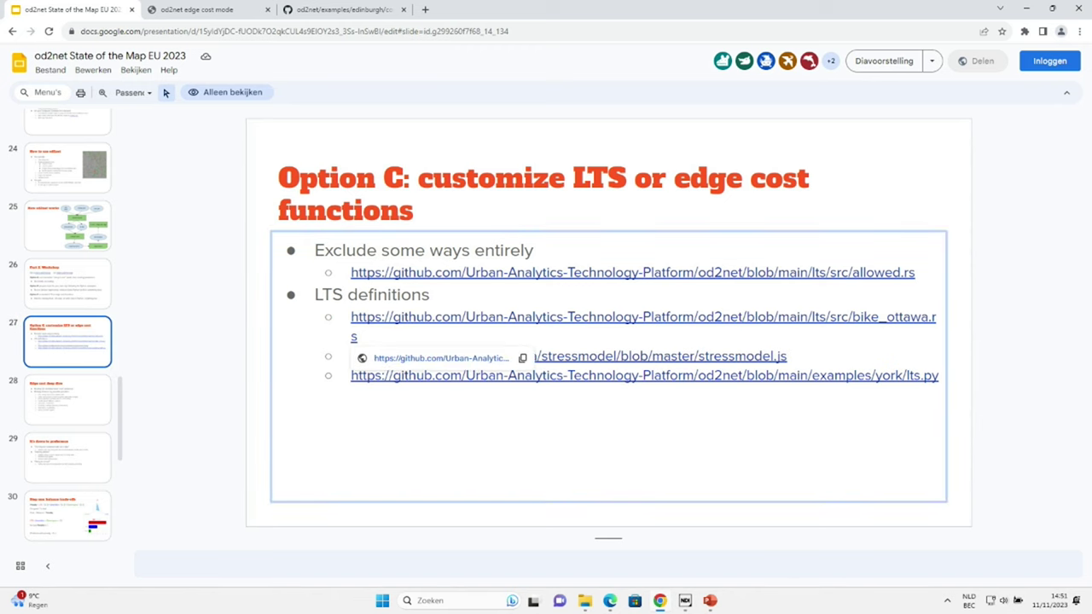
click(441, 358)
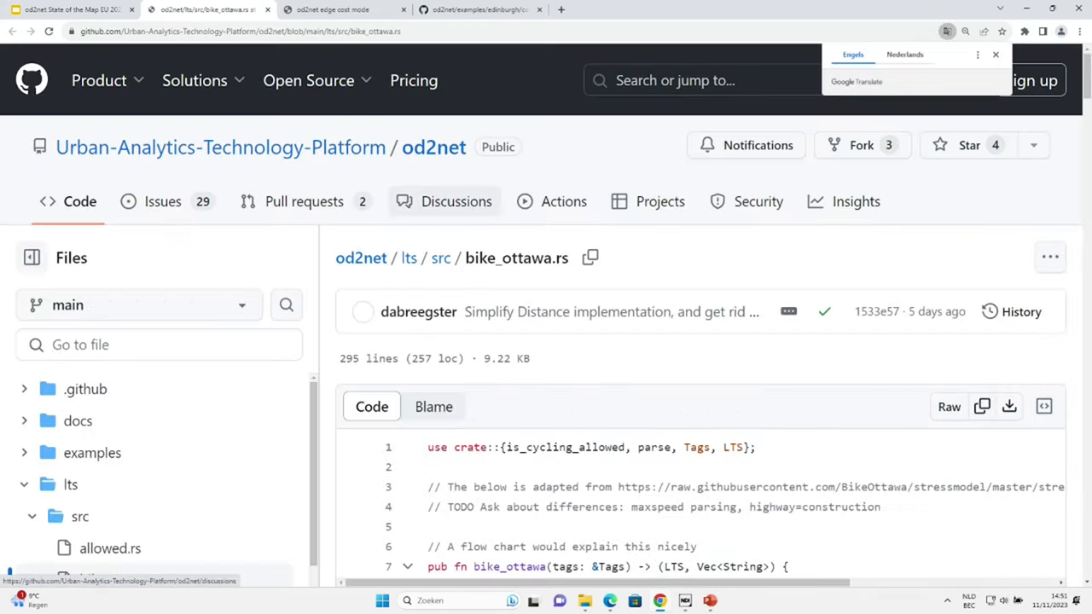
scroll(457, 201, down, 5)
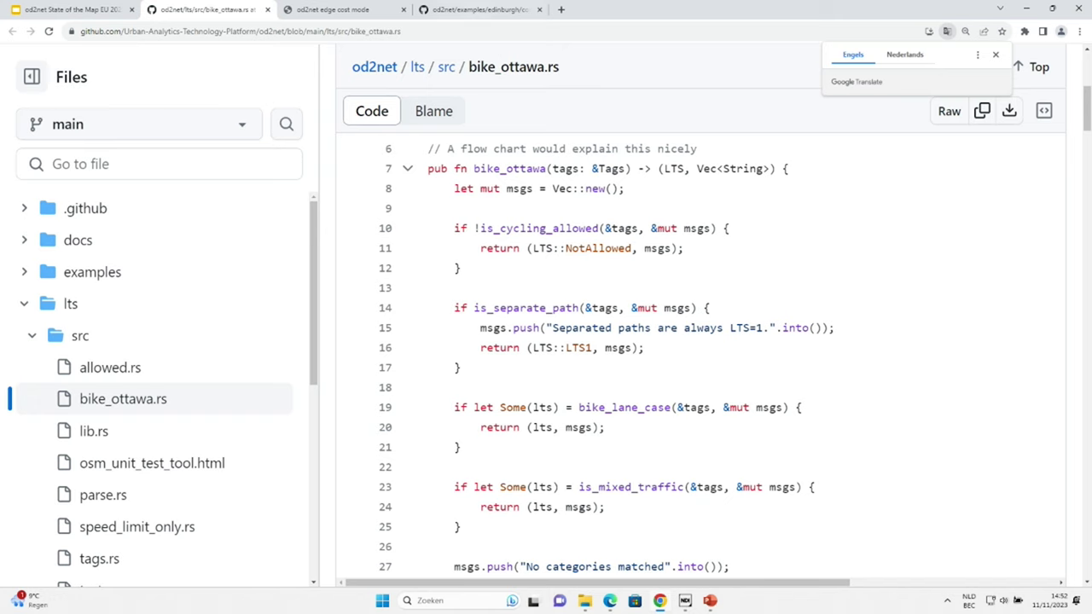
- Navigate from bike_ottawa.rs up to the od2net repository, into examples/york, and open lts.py
click(417, 67)
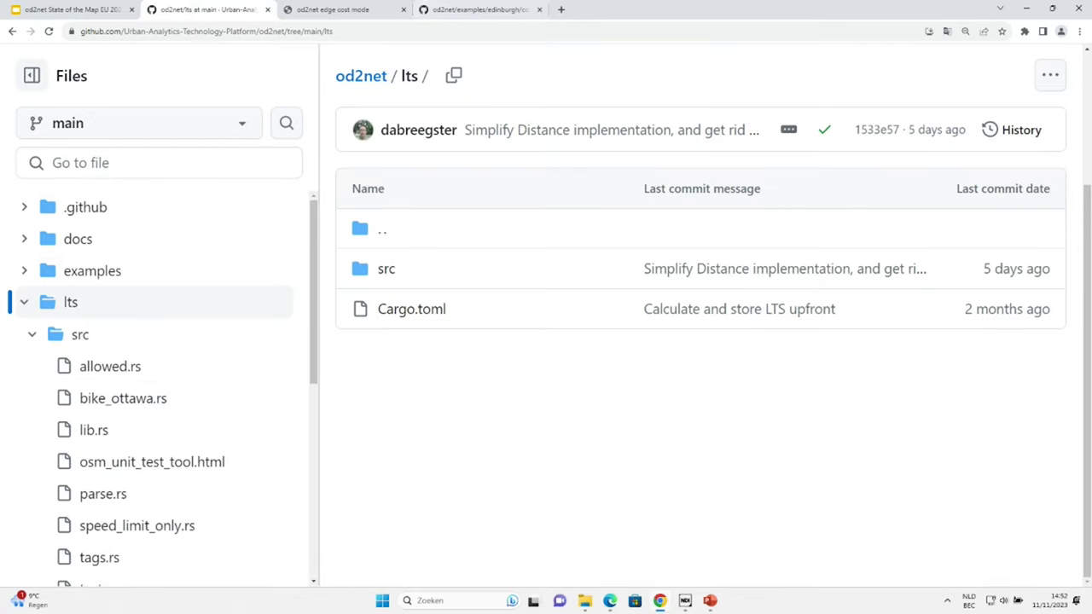
click(361, 76)
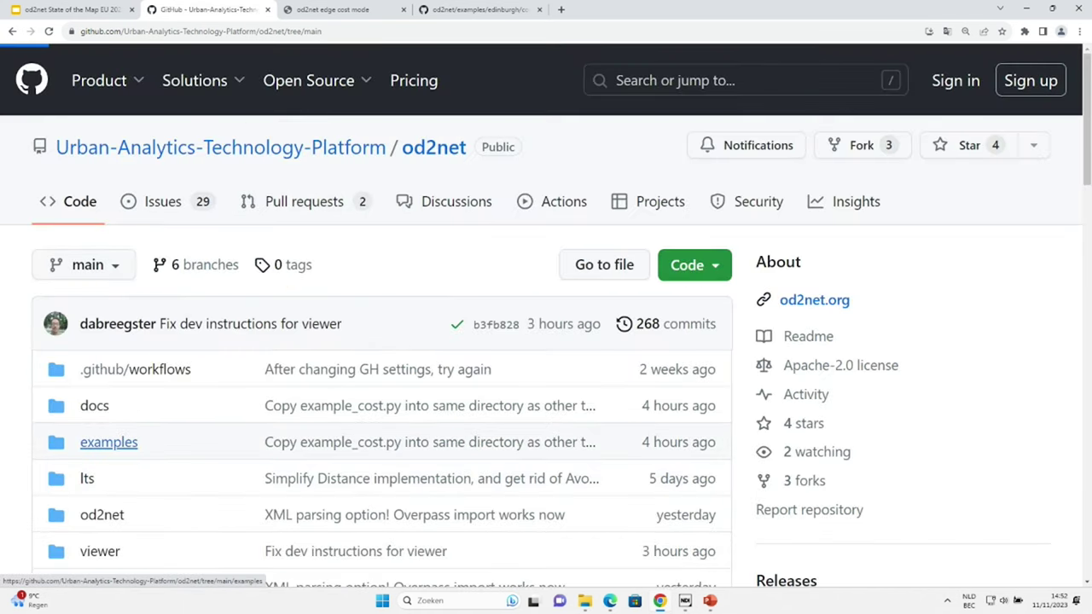
click(108, 441)
scroll(400, 470, down, 1)
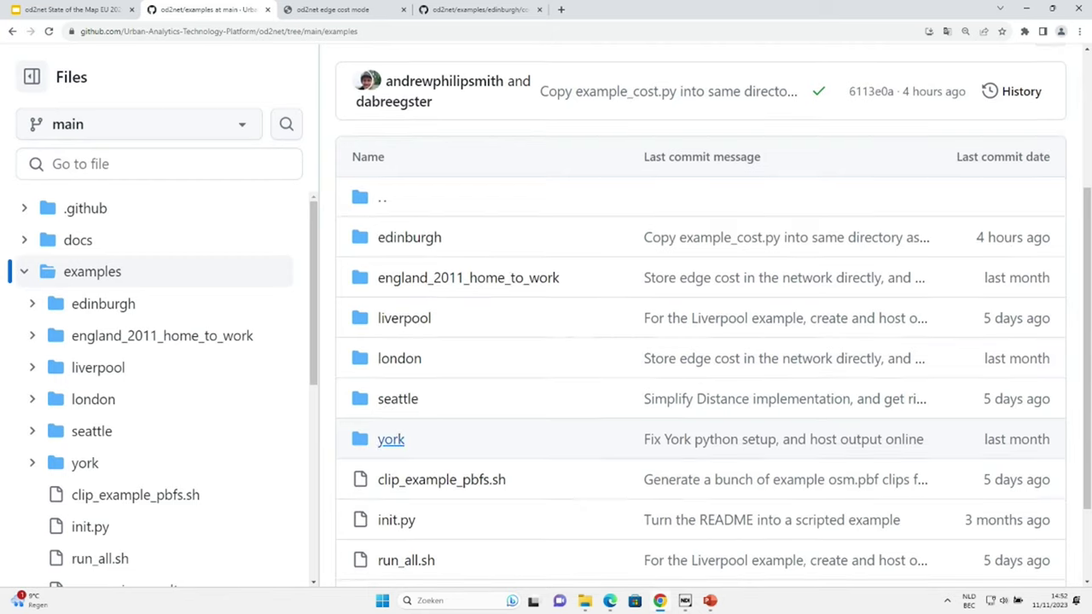
click(391, 439)
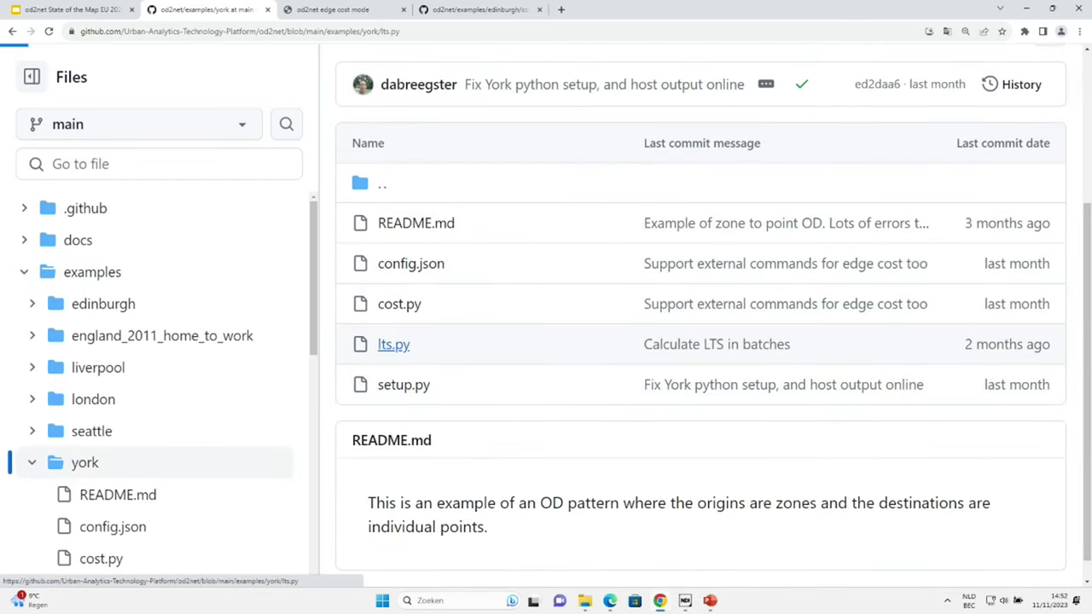
click(394, 345)
- Zoom in on York lts.py and highlight the calculate function and its uses of tags
scroll(699, 384, down, 2)
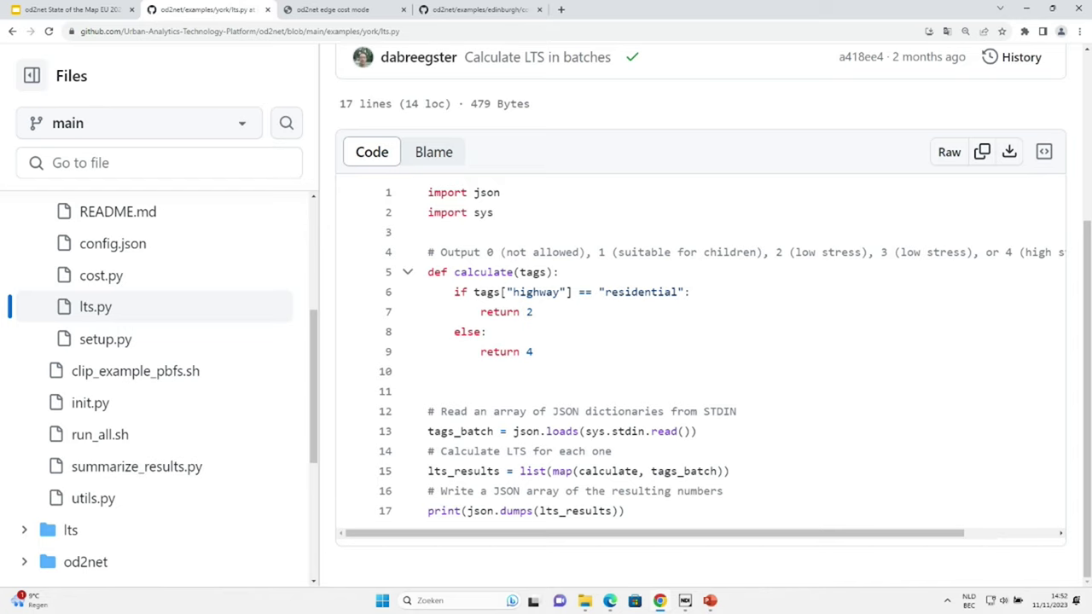
key(ctrl+plus)
key(ctrl+plus)
scroll(546, 341, down, 3)
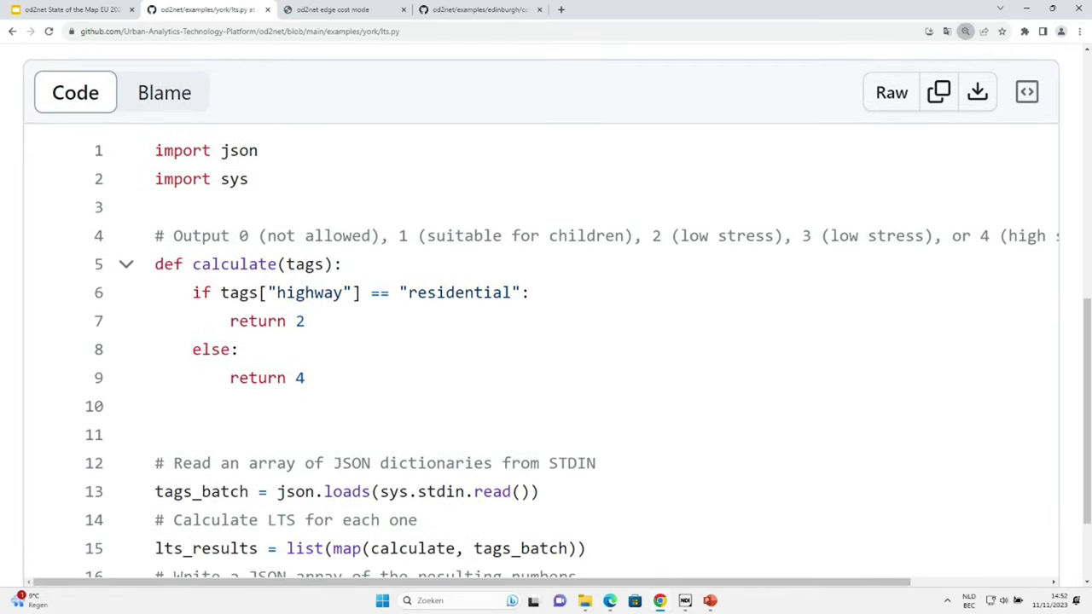
scroll(546, 341, down, 1)
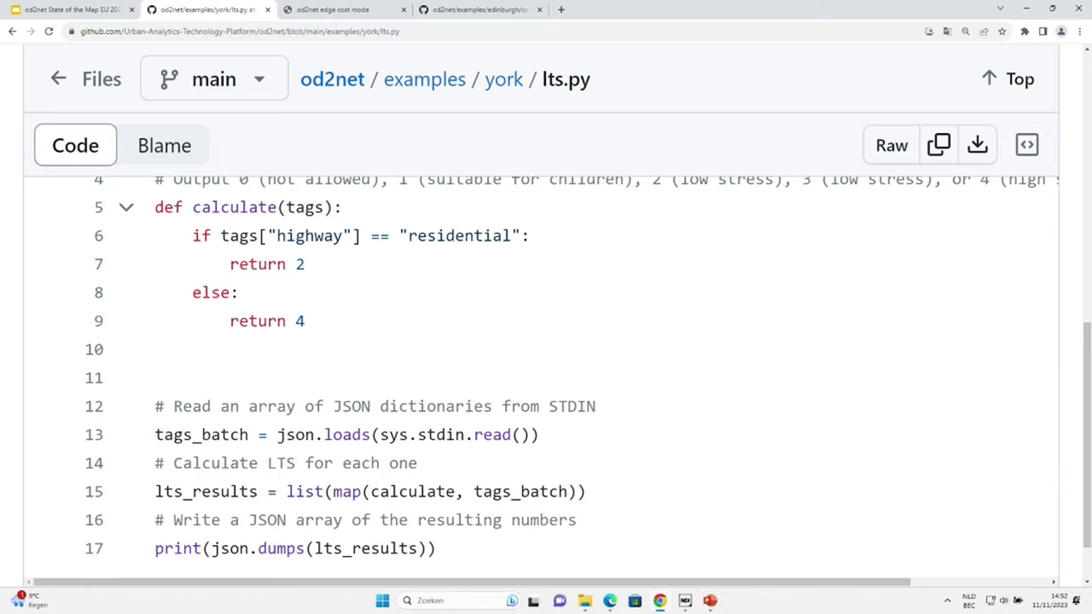
scroll(546, 381, down, 1)
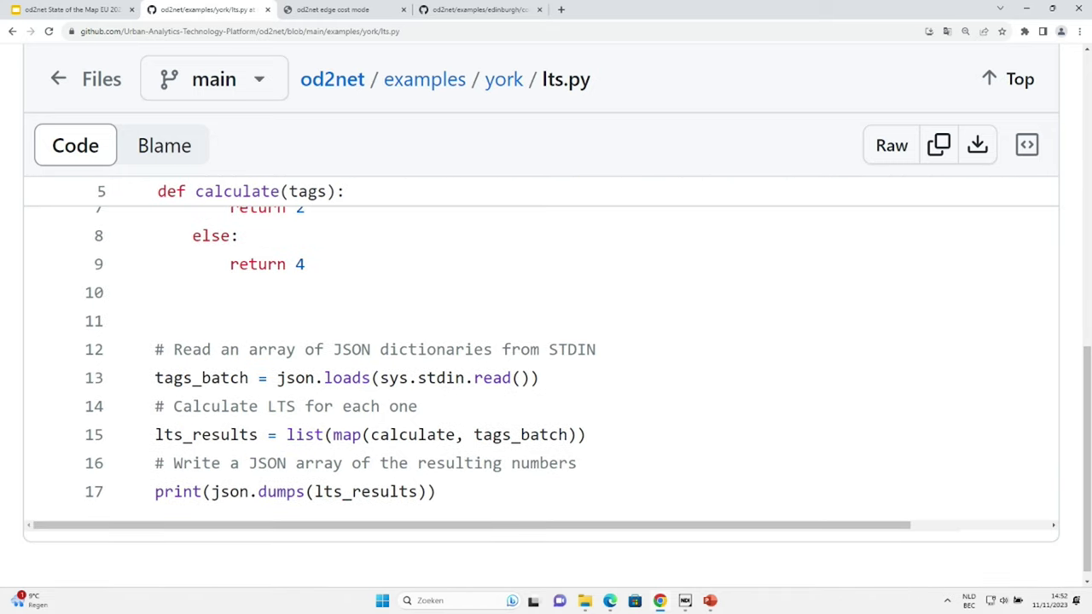
scroll(545, 381, down, 1)
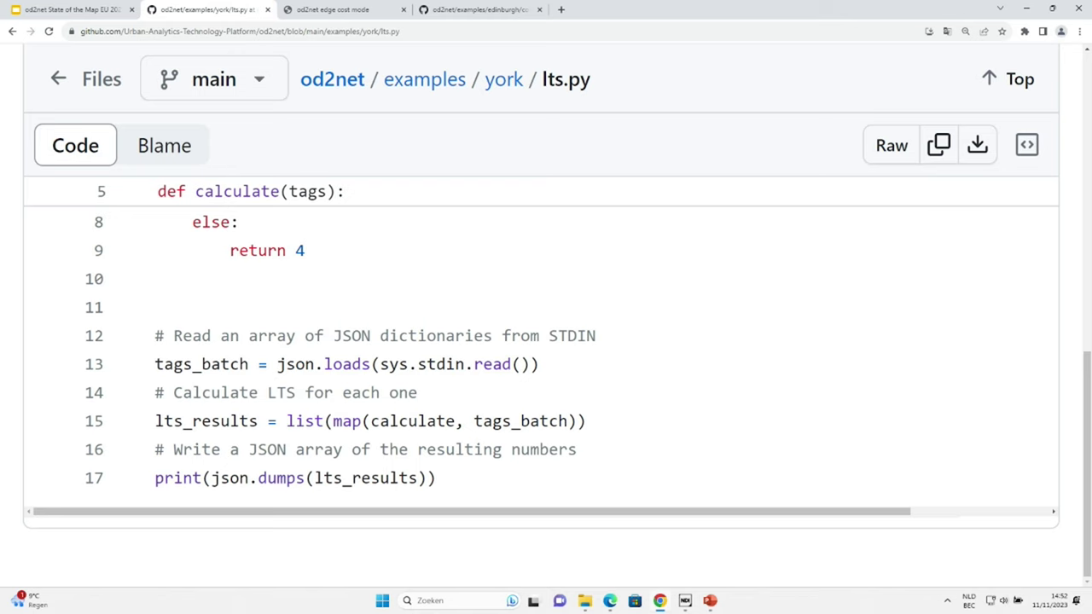
scroll(546, 341, up, 2)
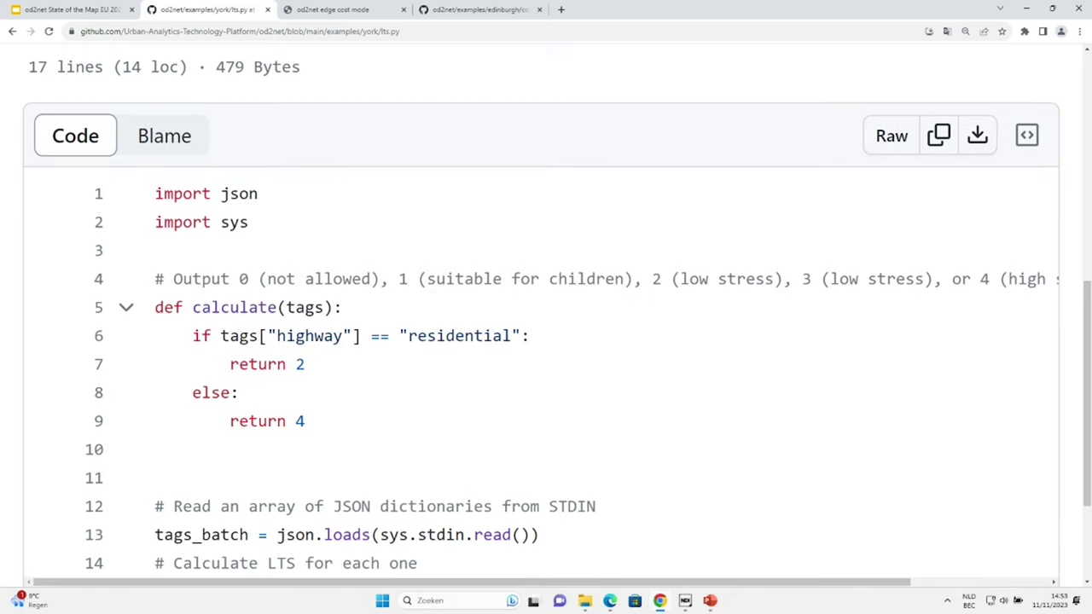
drag(220, 307, 240, 392)
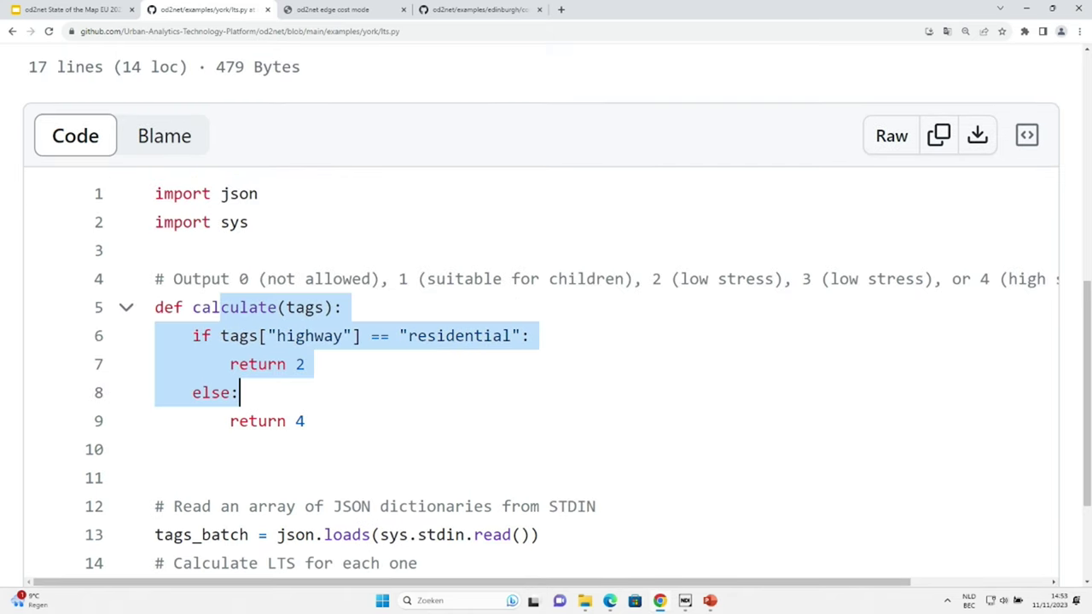
click(268, 307)
click(306, 307)
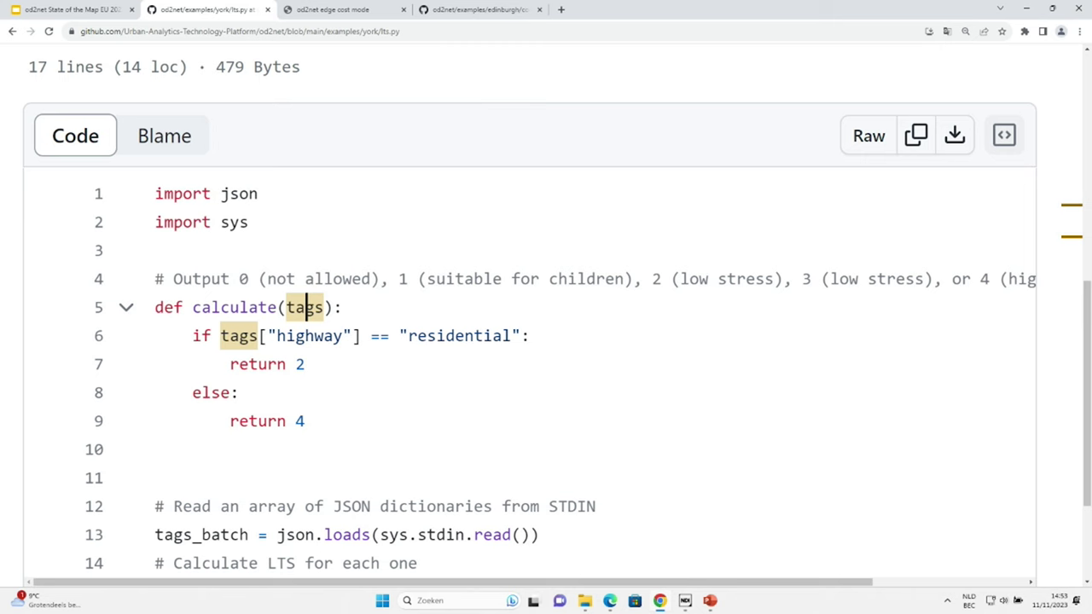
- Go back to the presentation and show slide 36, '(Optional) Complementary tools'
click(103, 10)
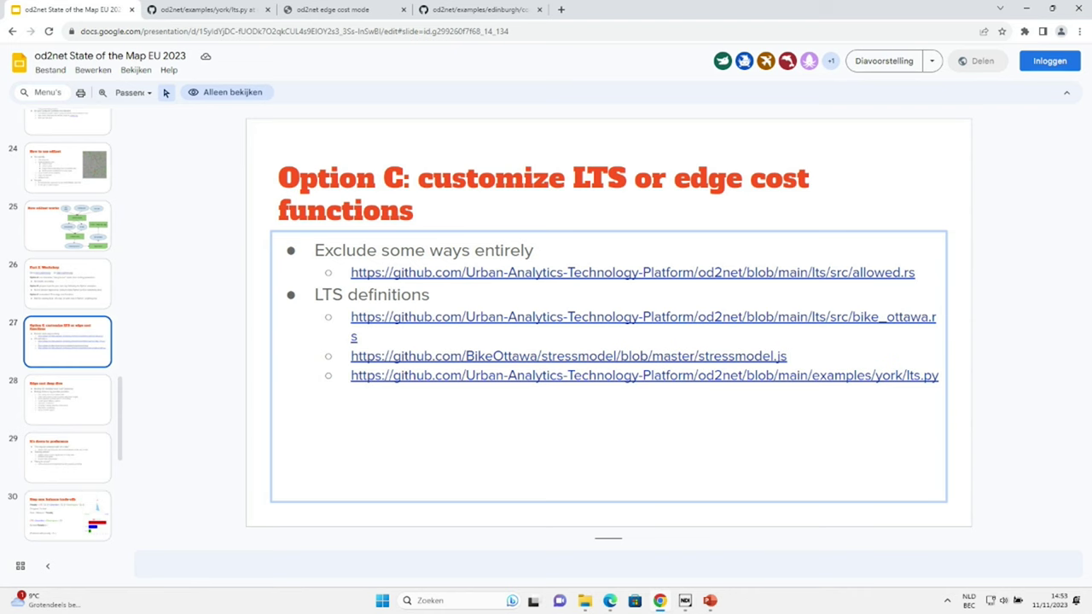
scroll(67, 347, down, 5)
click(68, 347)
key(Down)
key(Down)
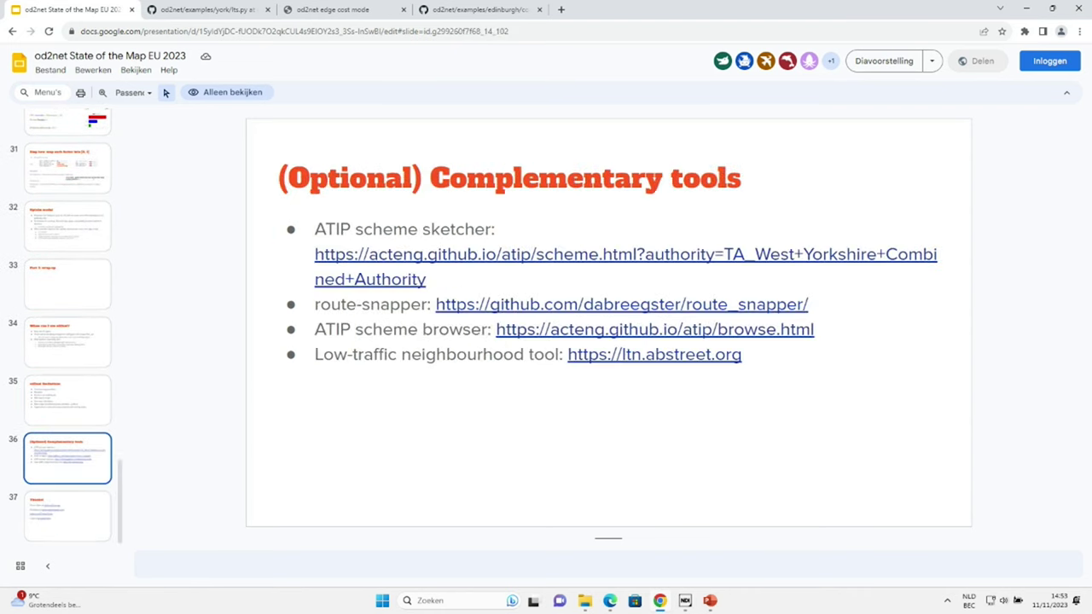